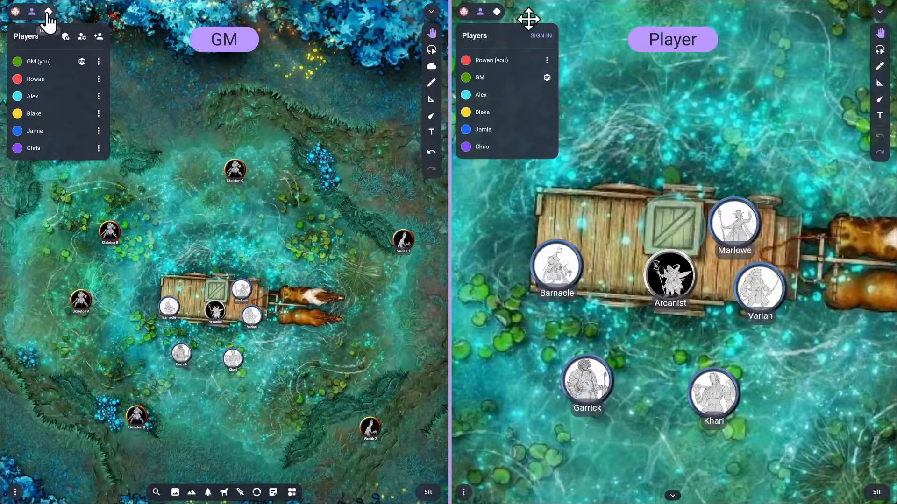
Open the tracker panels in both the GM and player views and add Countdown and Fear preset trackers for the GM
click(47, 12)
click(501, 12)
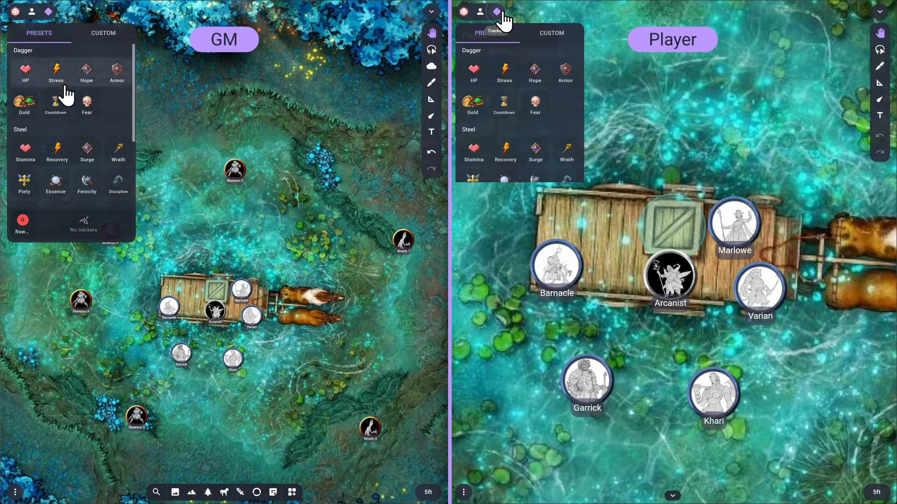
click(56, 100)
click(77, 77)
click(509, 68)
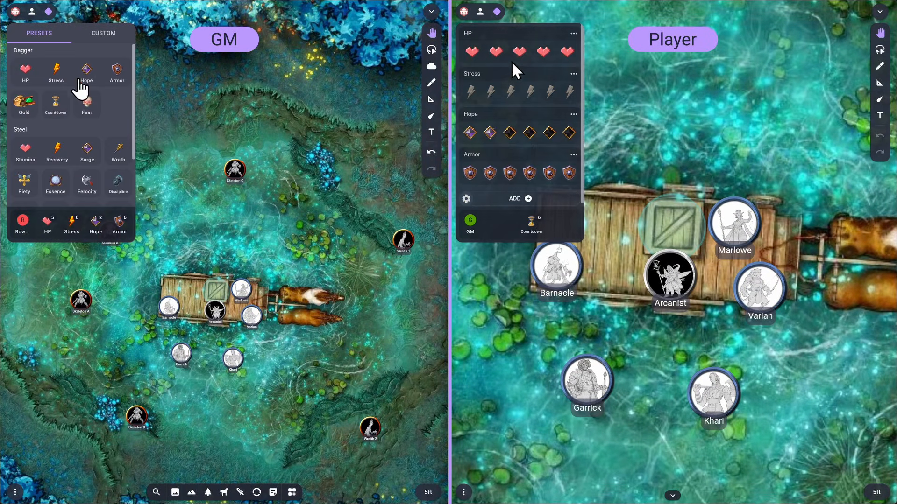
click(84, 98)
Adjust the player's HP, Stress, Hope and Armor pips and the GM's countdown in the tracker panels
click(540, 52)
click(471, 91)
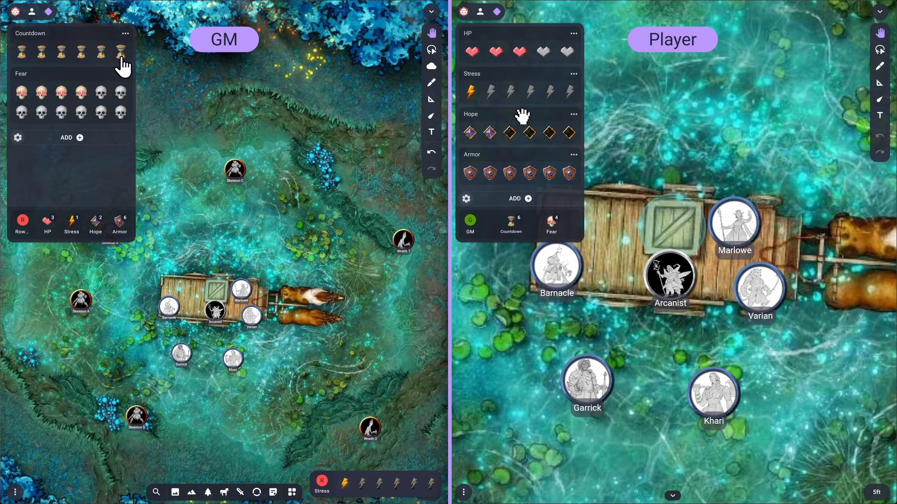
click(121, 52)
click(529, 133)
click(489, 173)
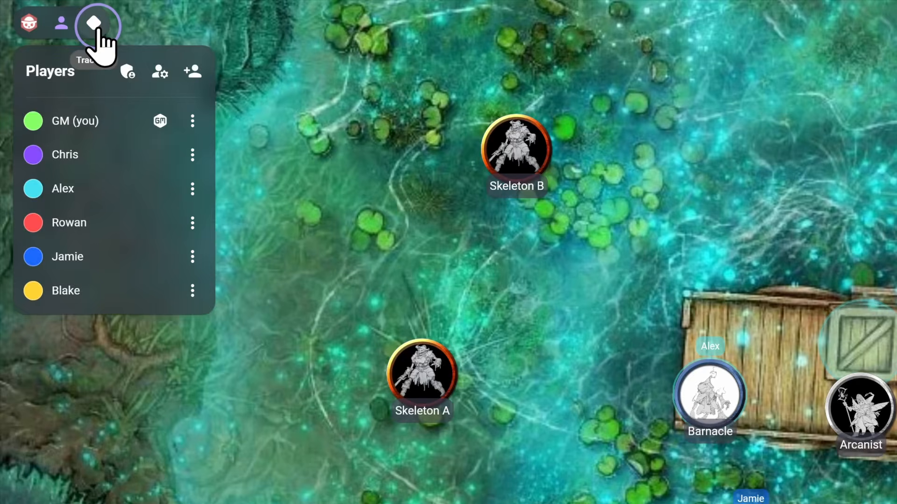
Open the tracker panel, browse the preset list, and add the Fear preset tracker
click(52, 12)
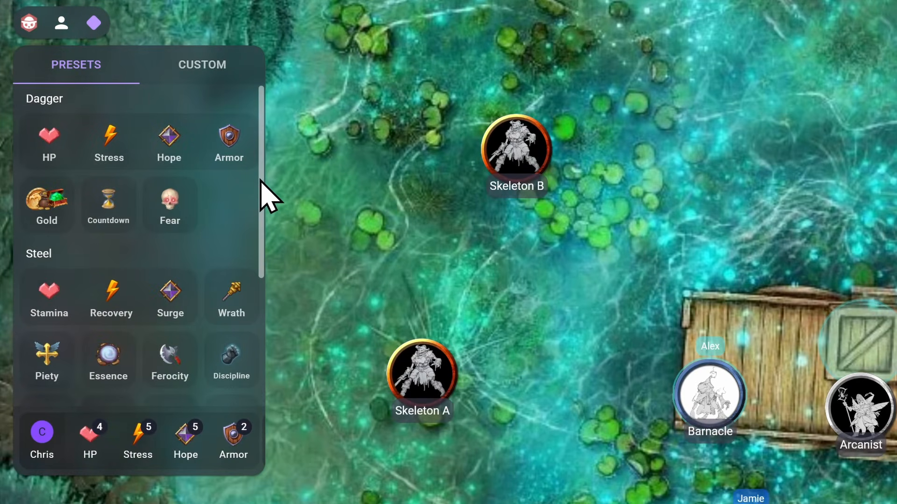
drag(260, 180, 269, 310)
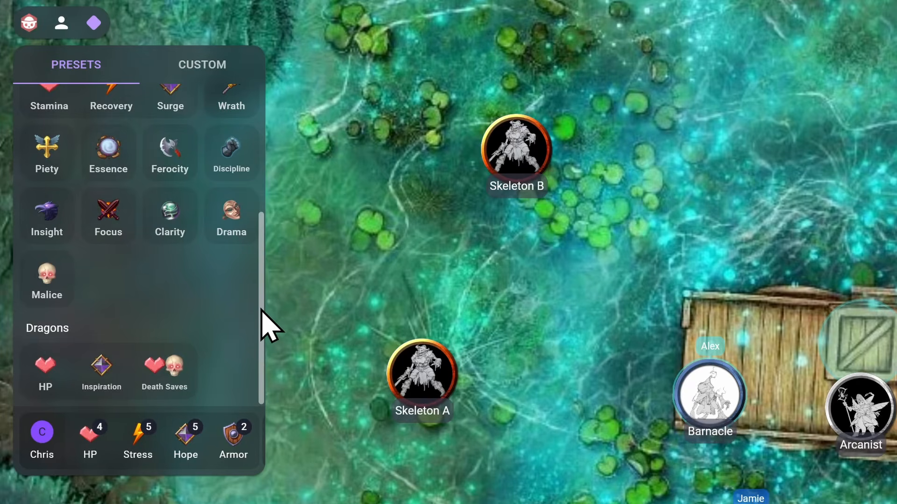
scroll(262, 320, up, 5)
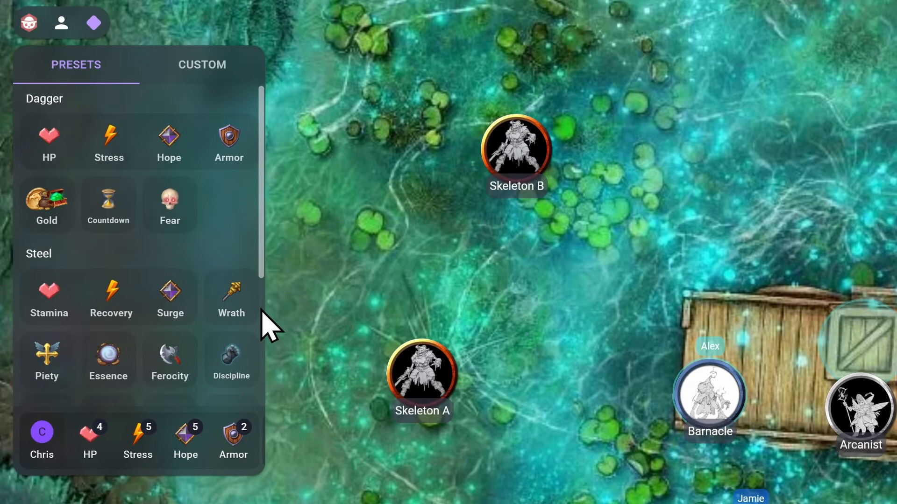
click(180, 220)
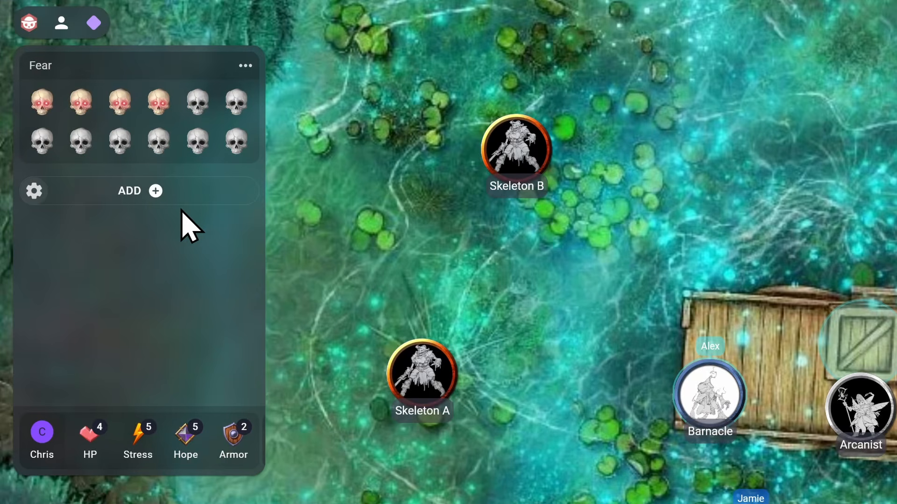
Set the Fear tracker to 10 filled skulls
click(195, 108)
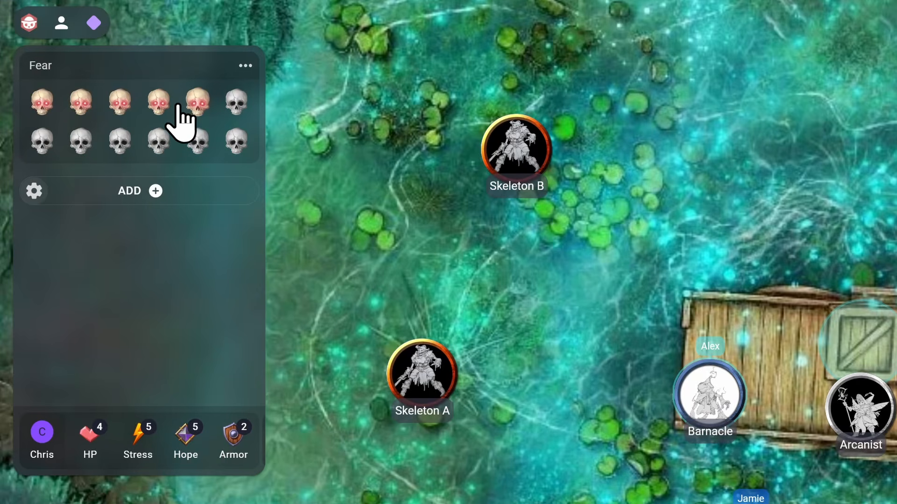
click(159, 141)
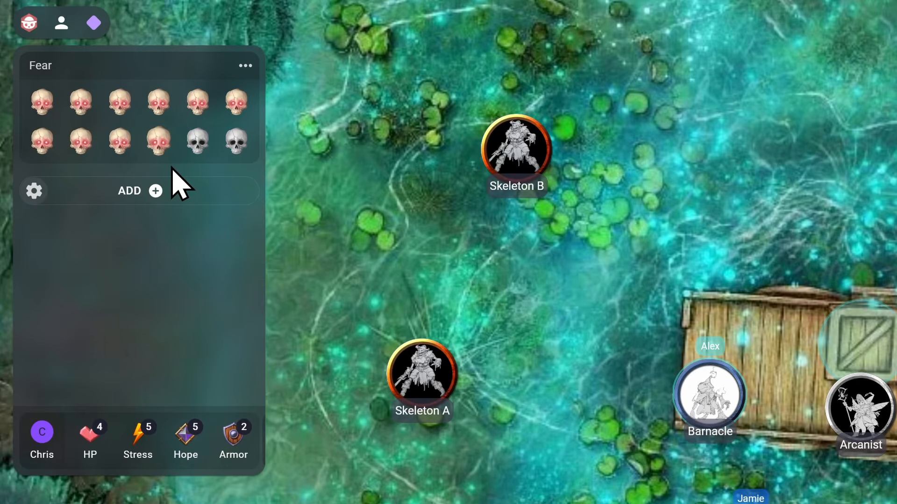
Cycle through the players' tracker summaries to Blake and scroll through Blake's tracker sheet
mouse_move(251, 444)
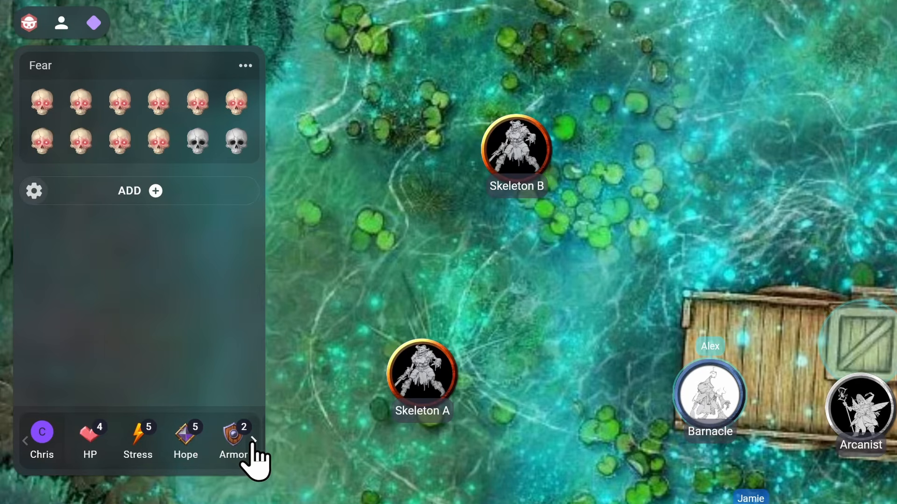
click(253, 441)
click(253, 441)
click(252, 440)
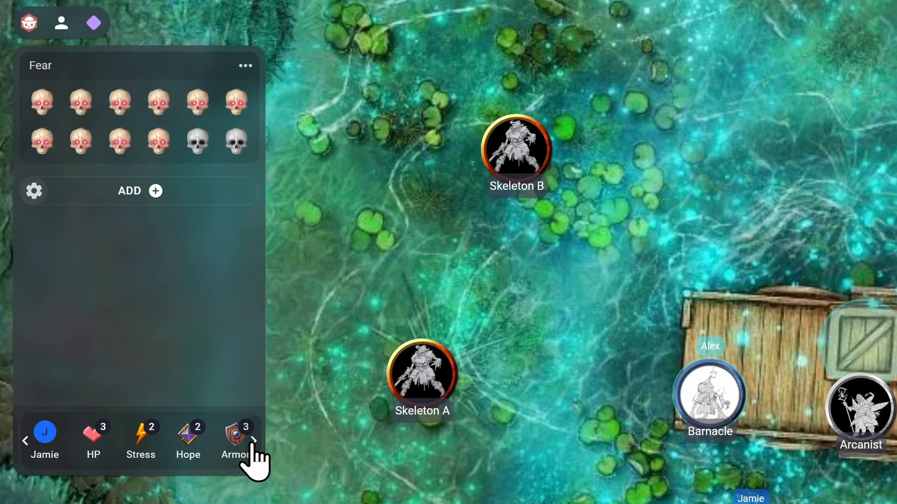
click(252, 441)
click(205, 444)
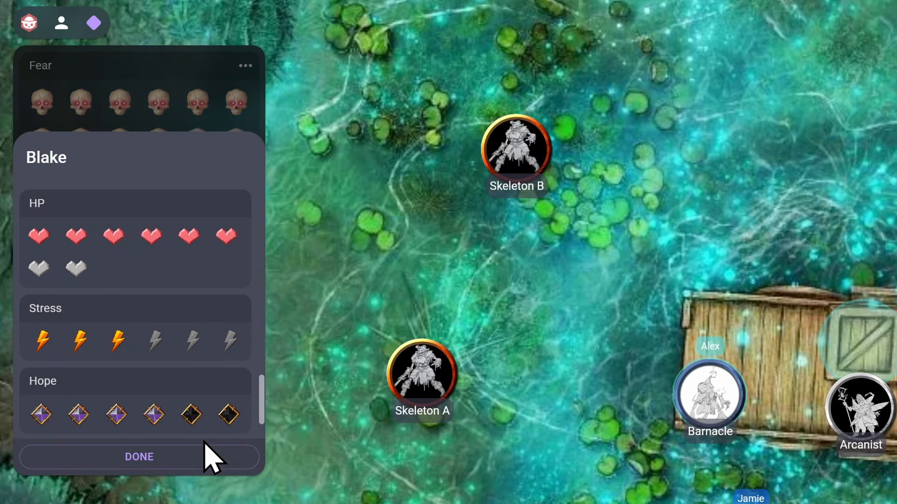
drag(261, 399, 246, 164)
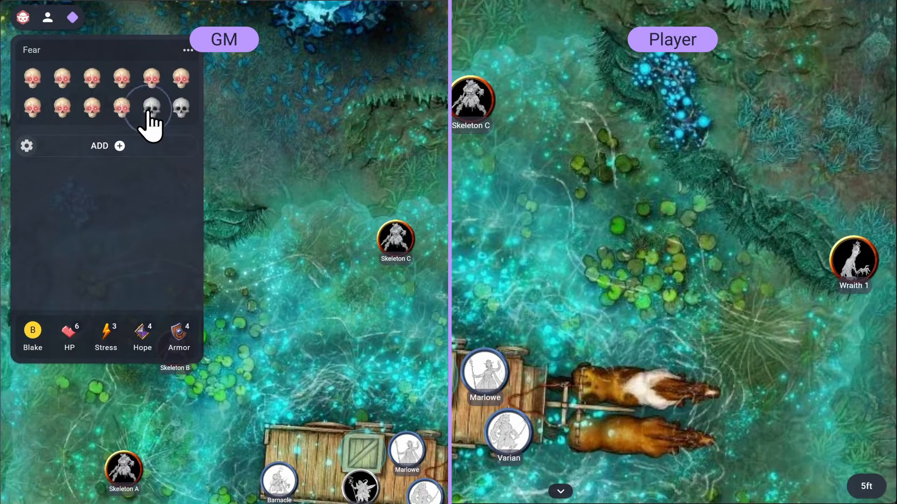
Raise the GM's Fear tracker to 11 skulls
click(100, 73)
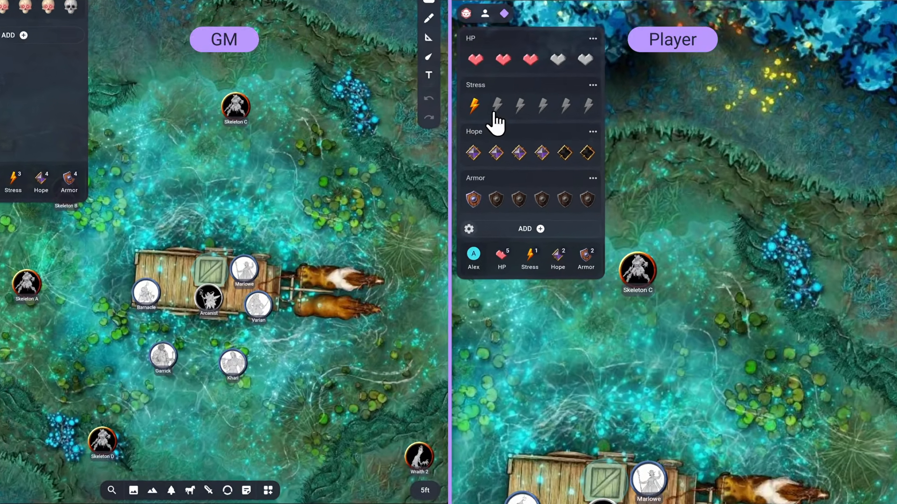
click(496, 109)
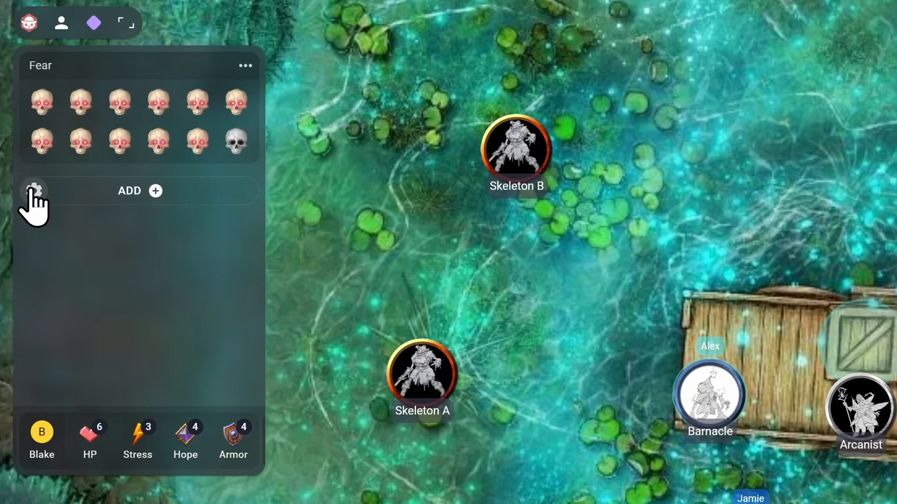
Lower the sound effects volume to about 20% in the tracker settings
click(34, 192)
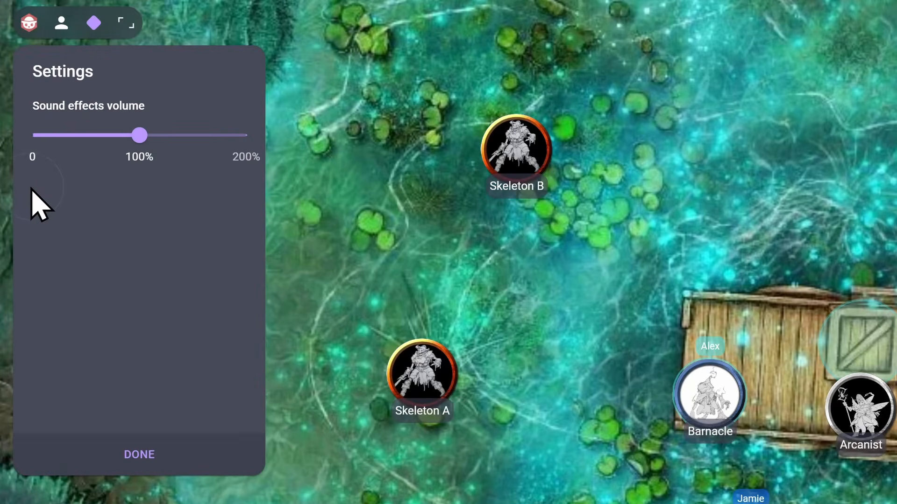
click(54, 135)
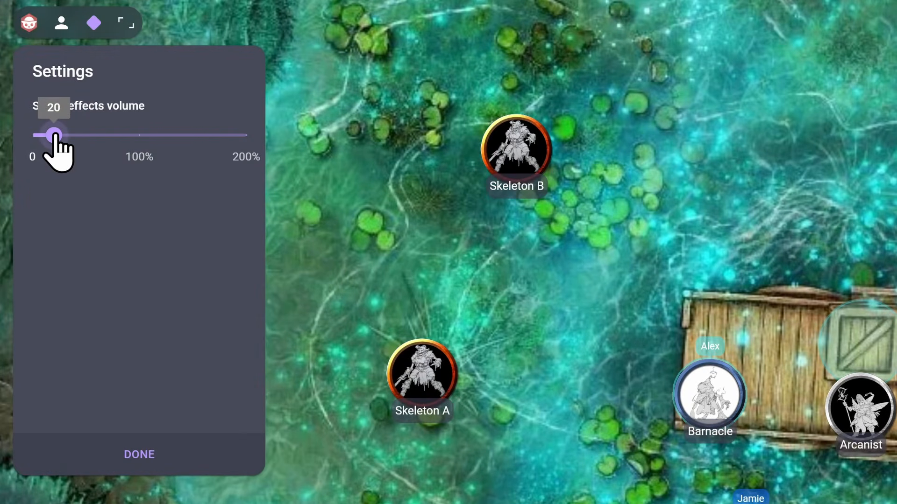
click(115, 453)
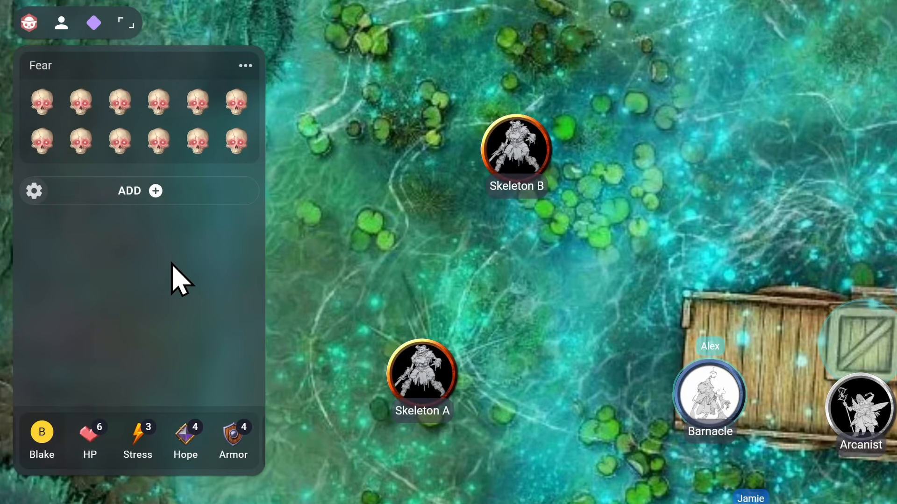
Add a Countdown preset tracker and set it to 5
click(155, 191)
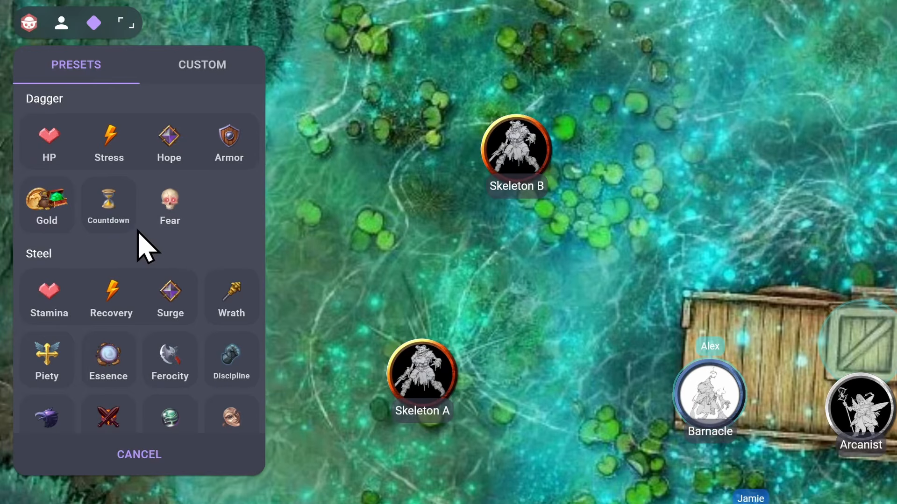
click(112, 216)
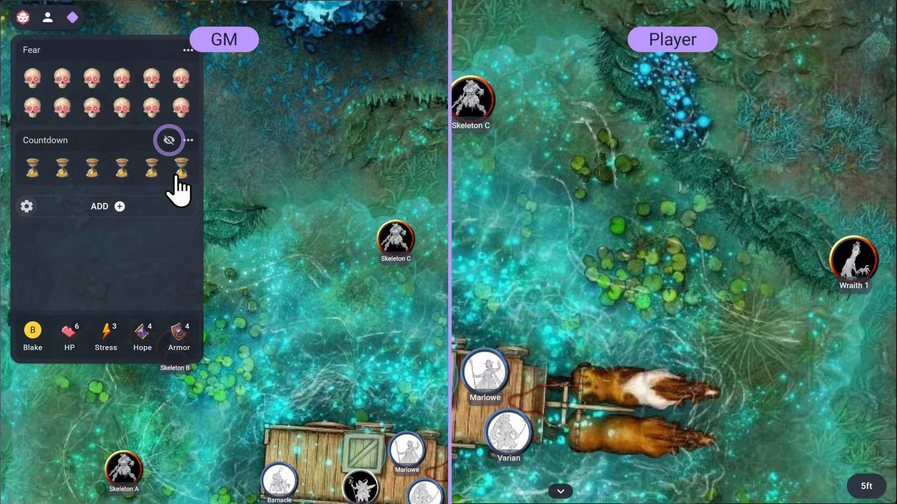
click(178, 168)
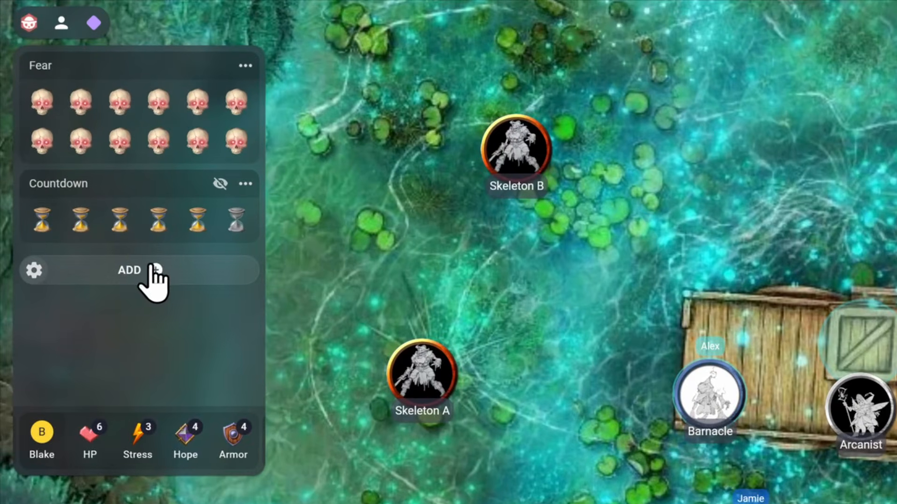
Start a custom tracker and name it Artefact Shards
click(153, 269)
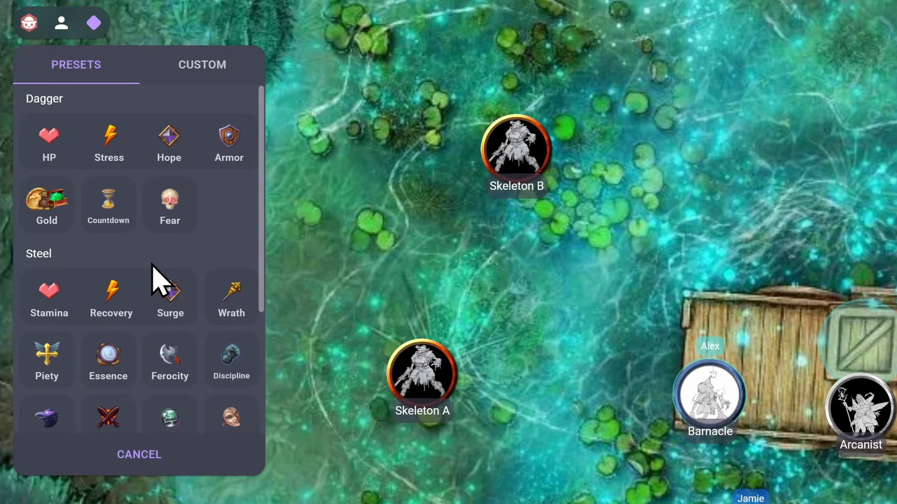
click(195, 71)
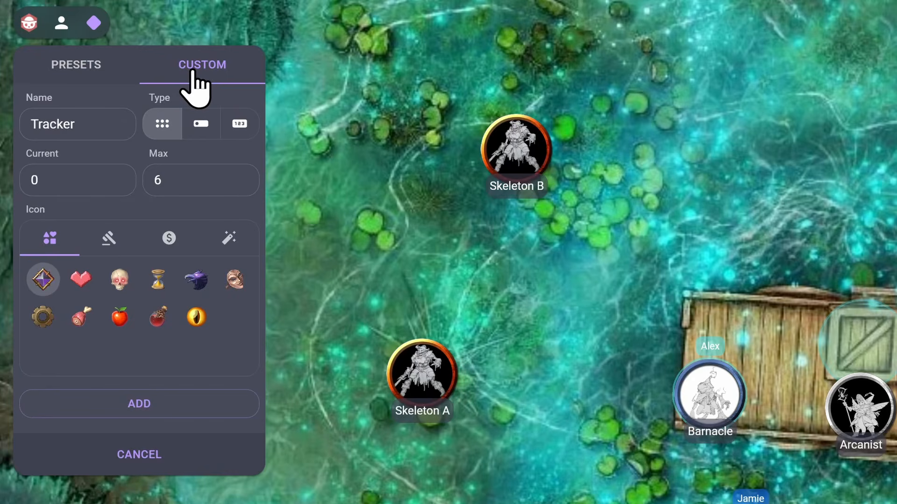
drag(84, 120, 23, 118)
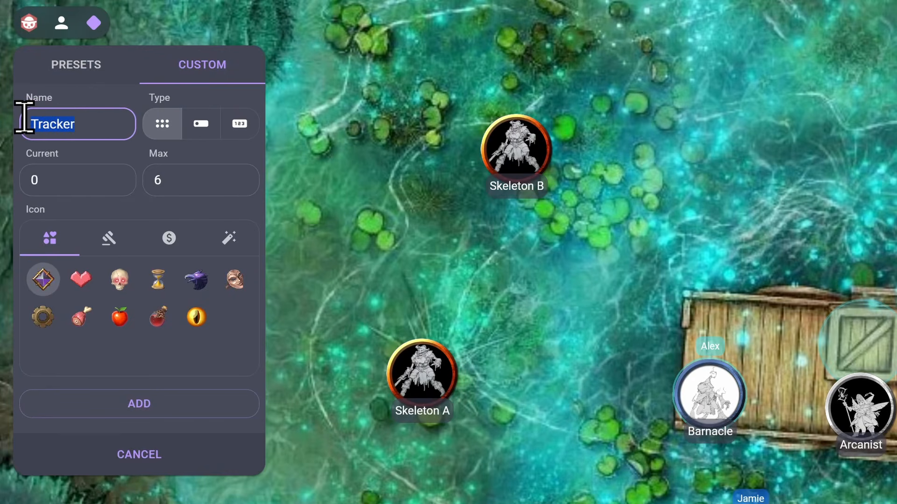
text(Artefact Shards)
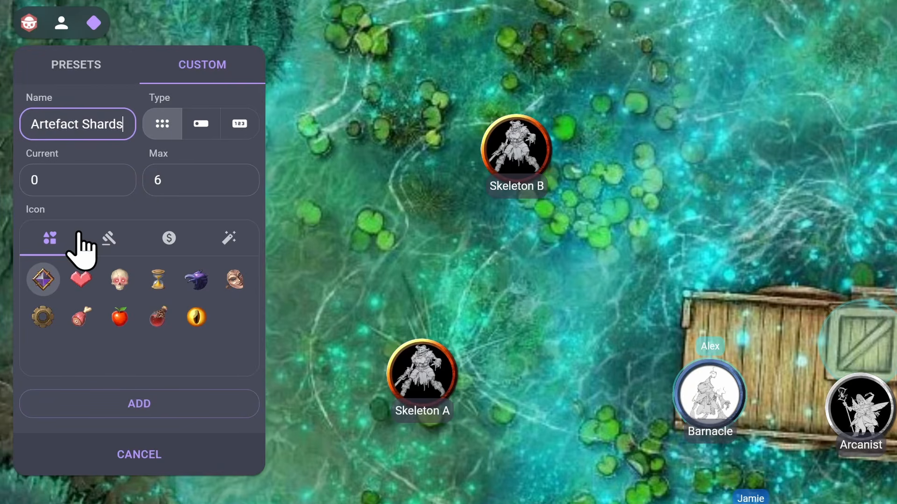
Choose the blue crystal icon from the magic category and keep the pips tracker type
click(105, 239)
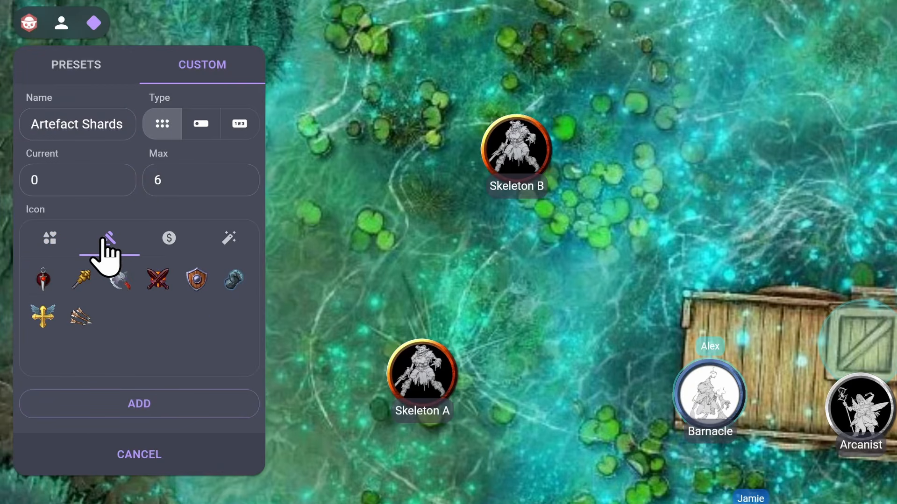
click(161, 240)
click(228, 239)
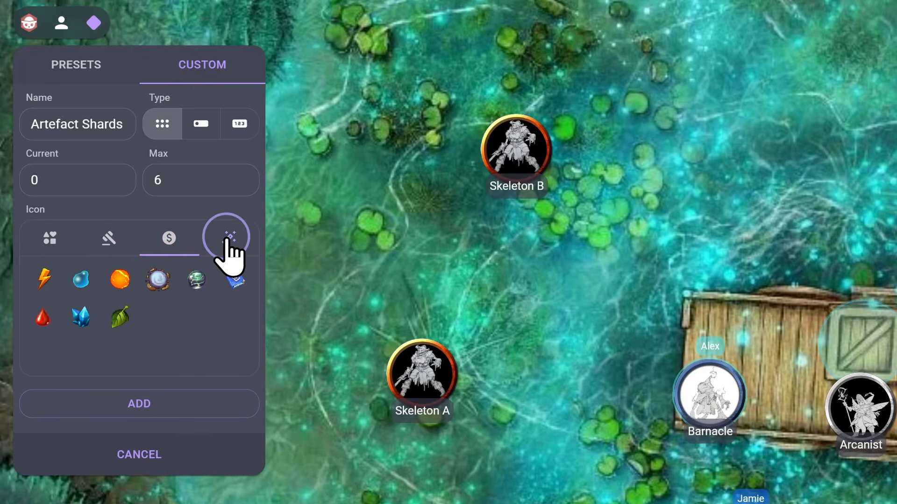
click(81, 317)
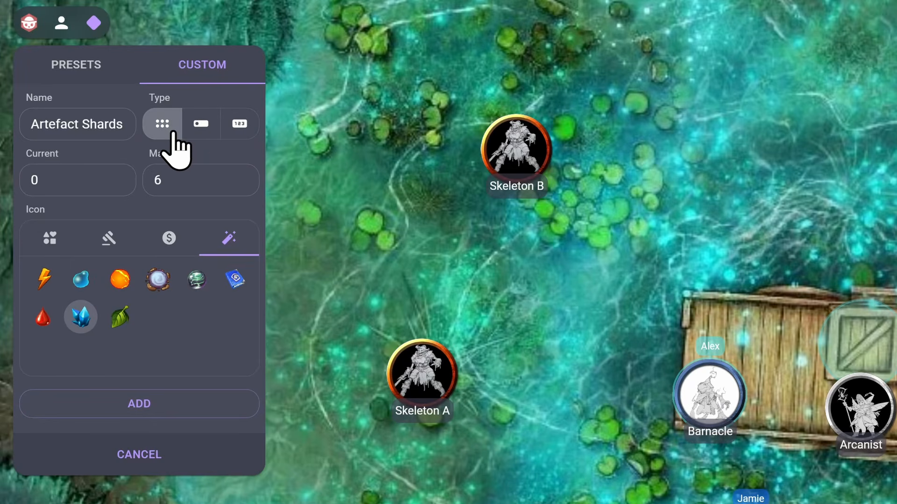
click(200, 136)
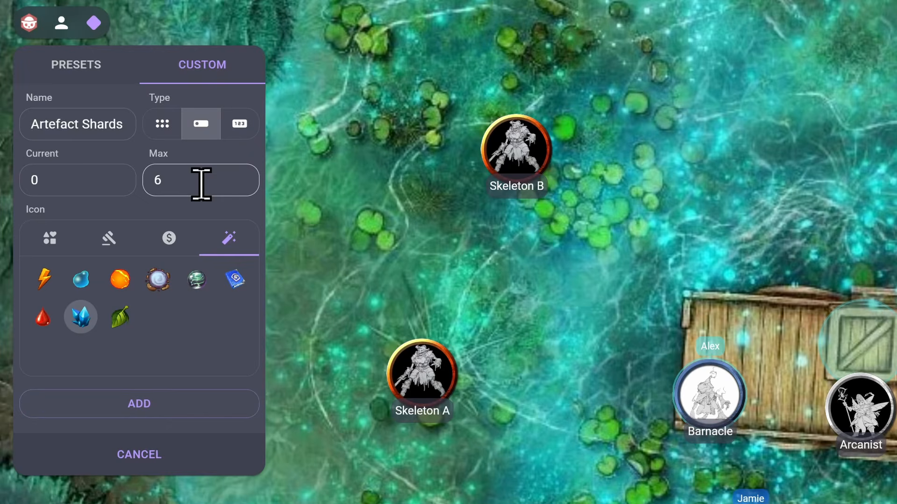
click(239, 130)
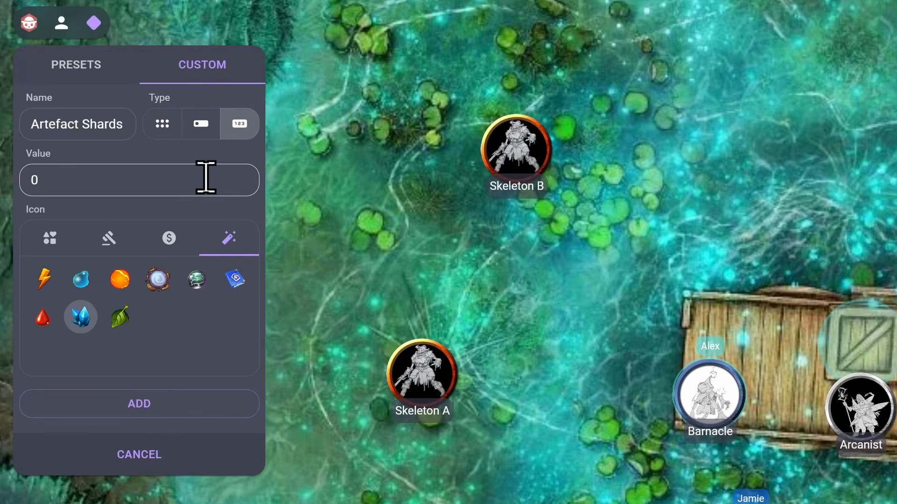
click(160, 129)
Set the tracker's maximum to 4 and add the Artefact Shards tracker
click(133, 178)
text(4)
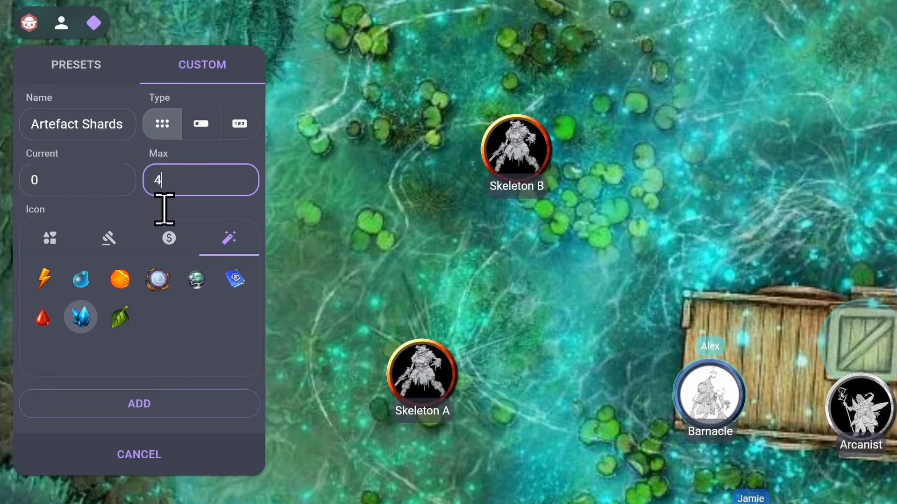
click(157, 403)
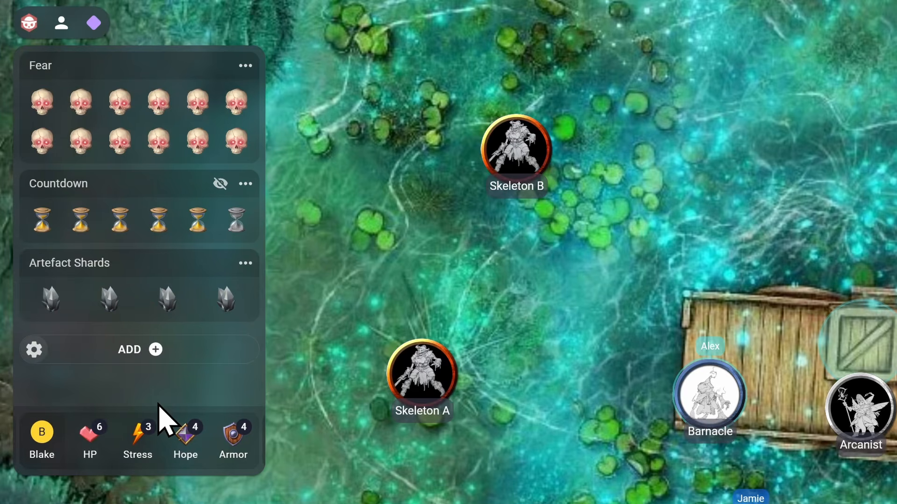
Fill pips on the Artefact Shards tracker to mark collected shards
click(47, 299)
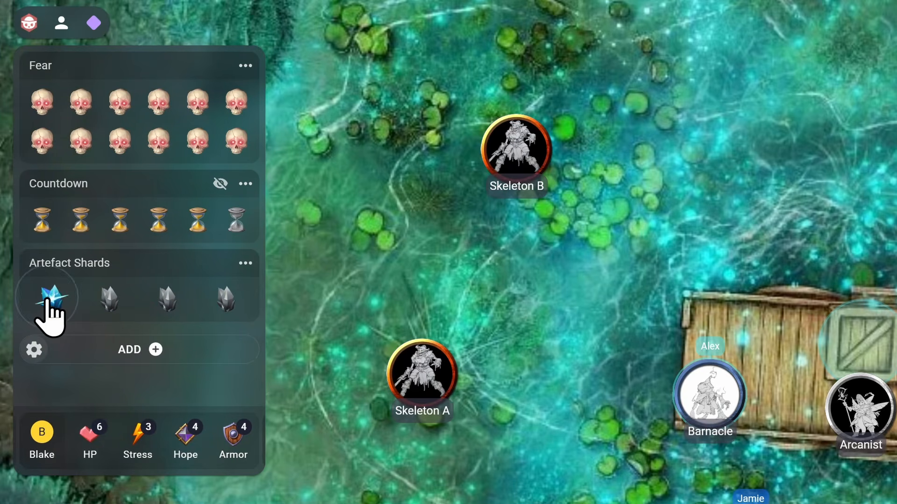
click(167, 299)
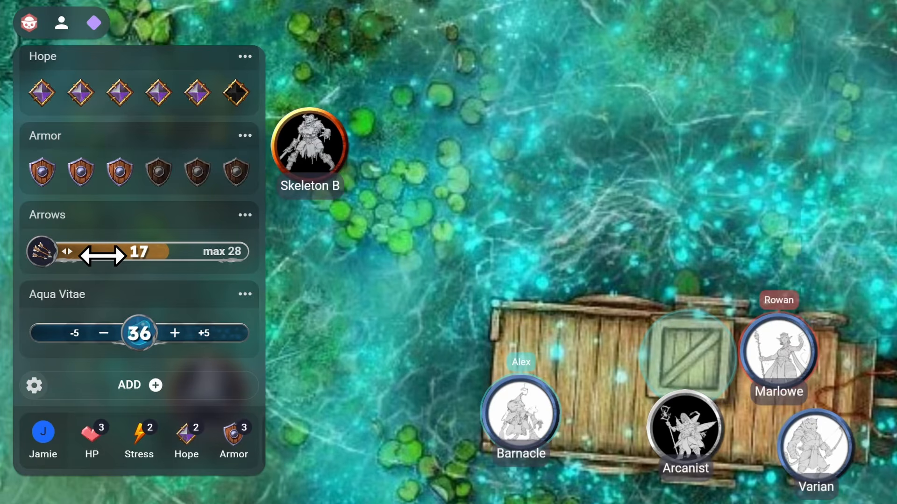
Set the Arrows tracker's value to 15
drag(102, 254, 96, 254)
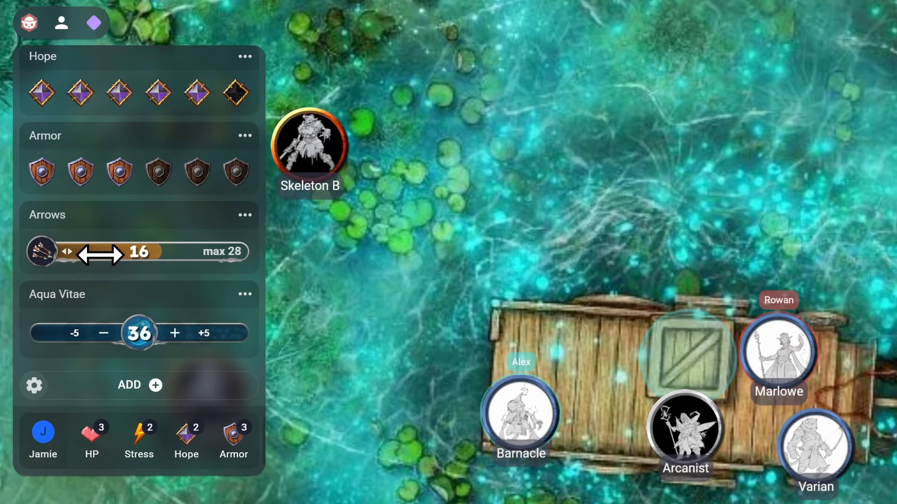
click(138, 252)
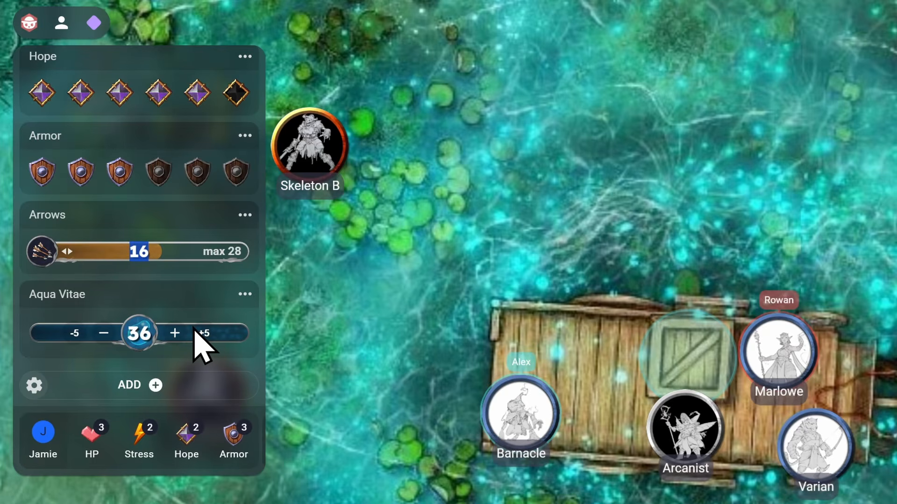
text(15)
key(Return)
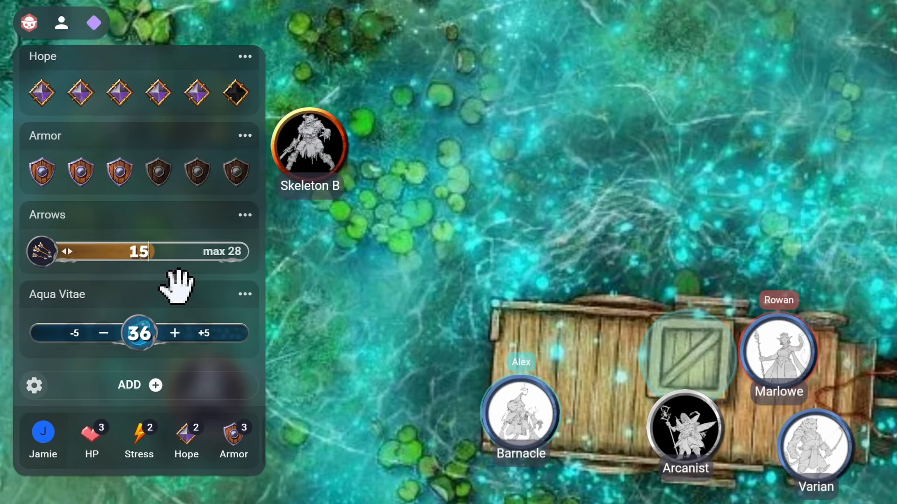
Adjust the Arrows count by adding 2, then stepping it up and down in single and large increments
text(+2)
key(Return)
key(Up)
key(Up)
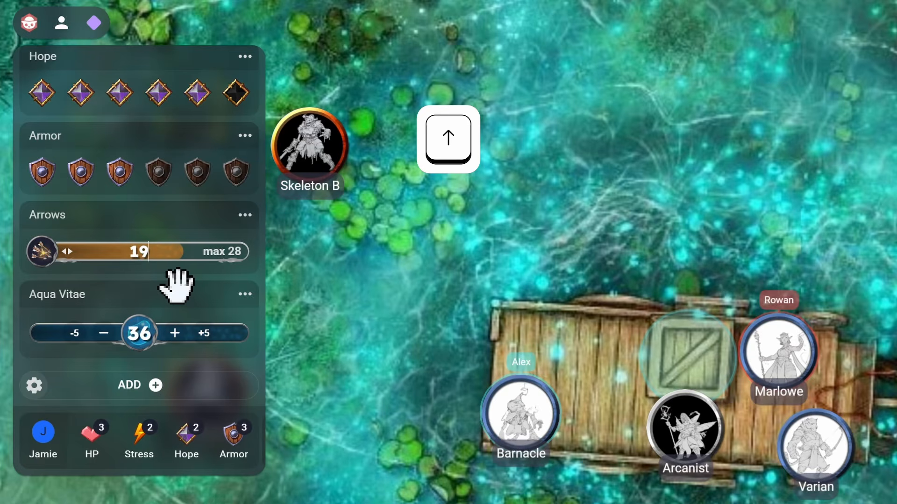
key(Down)
key(Down)
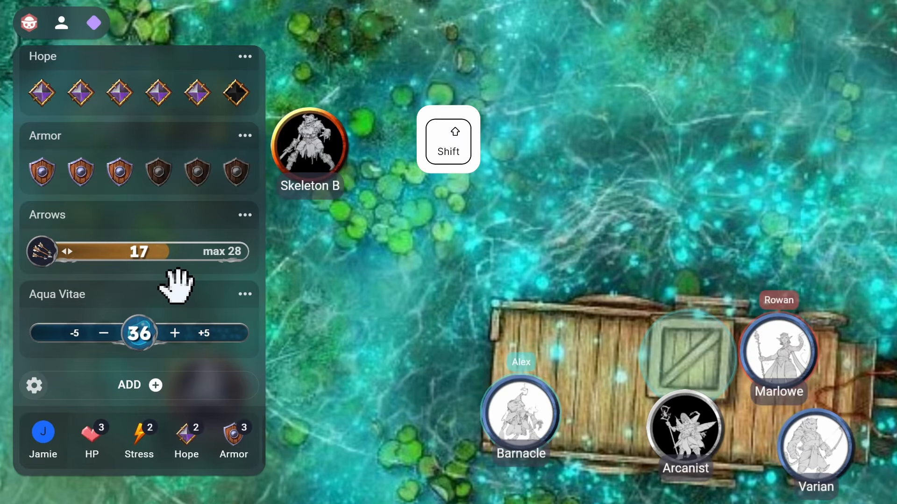
key(shift+Up)
key(shift+Down)
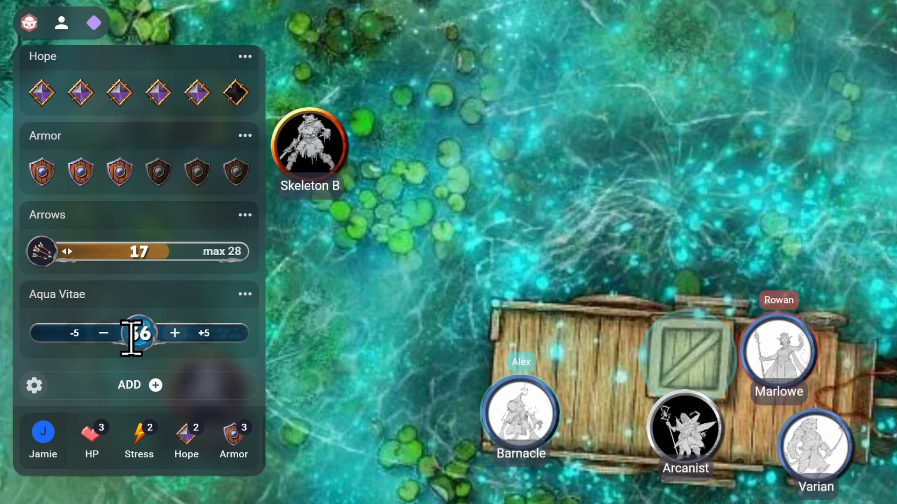
Adjust Aqua Vitae with the -1, +5 and -5 controls, then set it to 23
click(104, 333)
click(202, 333)
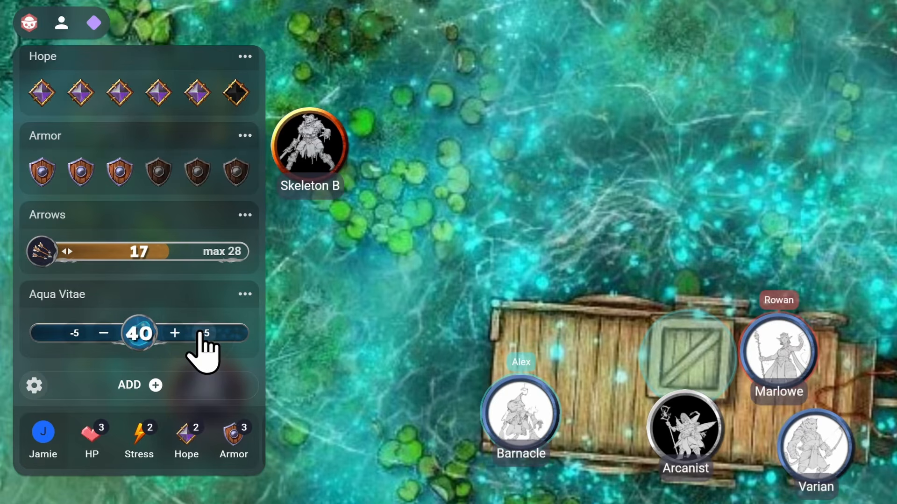
click(74, 333)
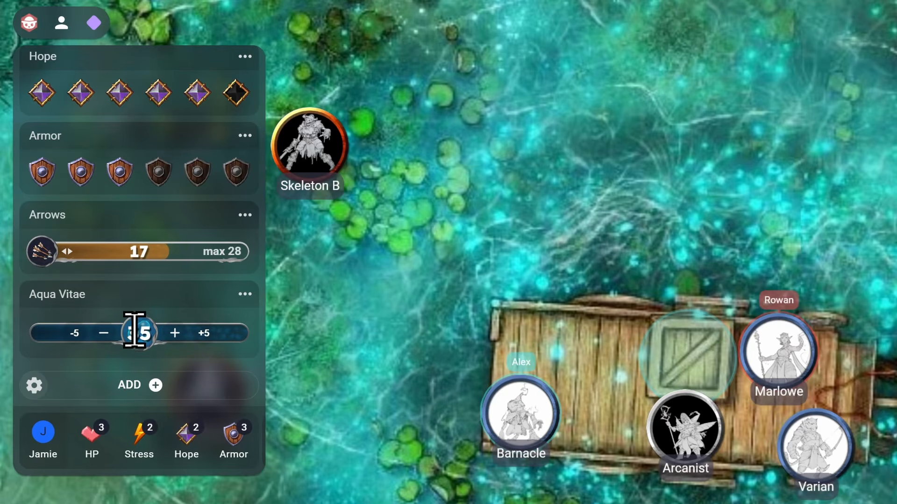
double_click(135, 331)
text(23)
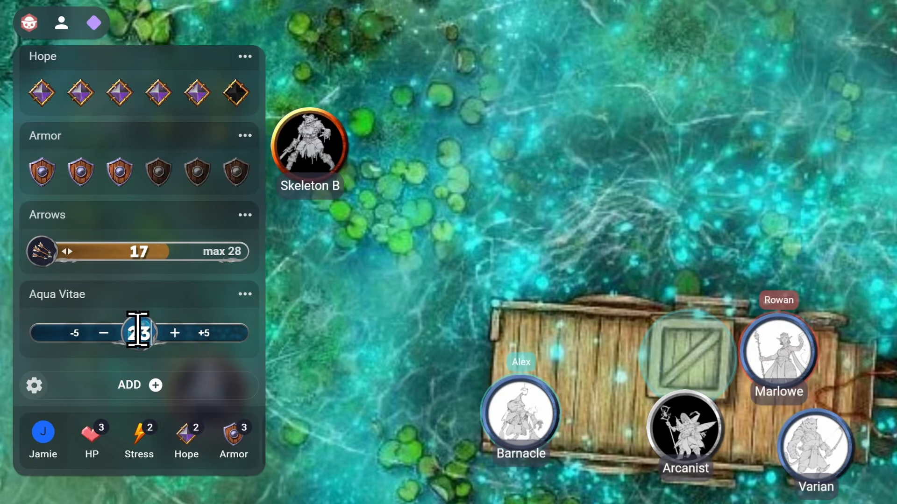
key(Return)
Subtract 14 from the Aqua Vitae counter
click(159, 342)
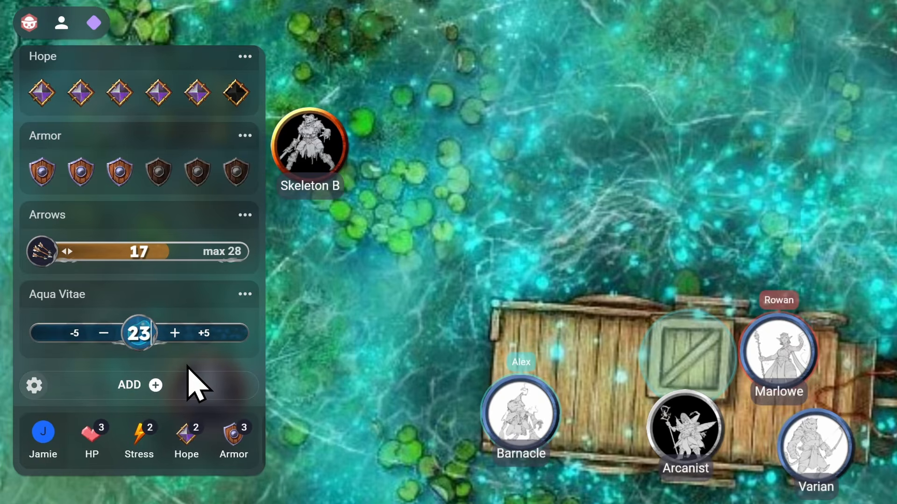
text(-14)
key(Return)
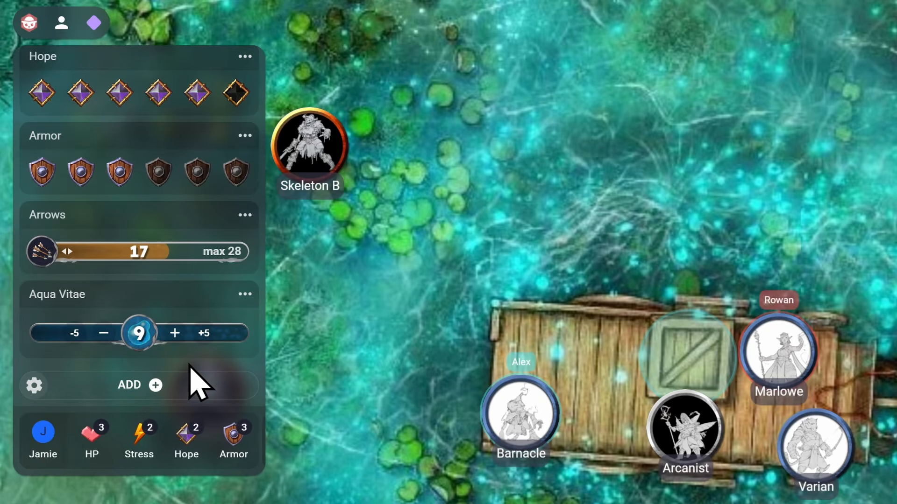
Raise Aqua Vitae by three single steps and two large steps
key(Up)
key(Up)
key(Up)
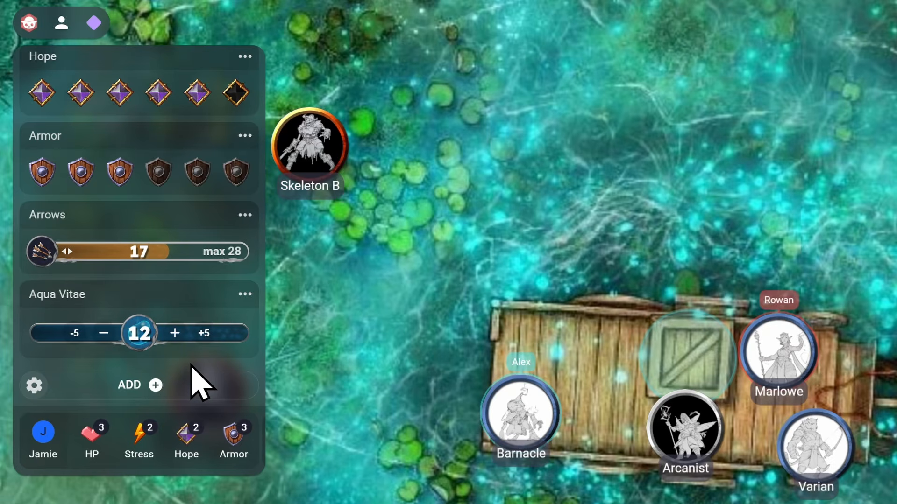
key(shift+Up)
key(shift+Up)
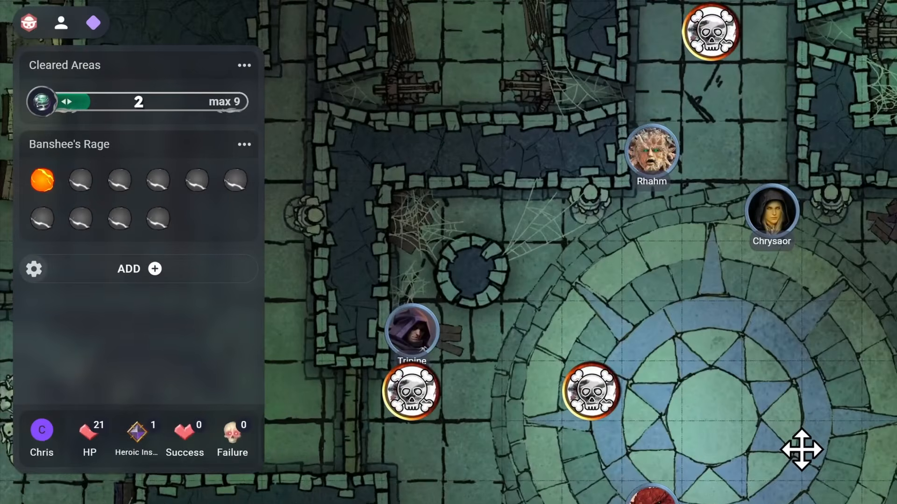
Change the Banshee's Rage tracker's type to a bar
click(252, 147)
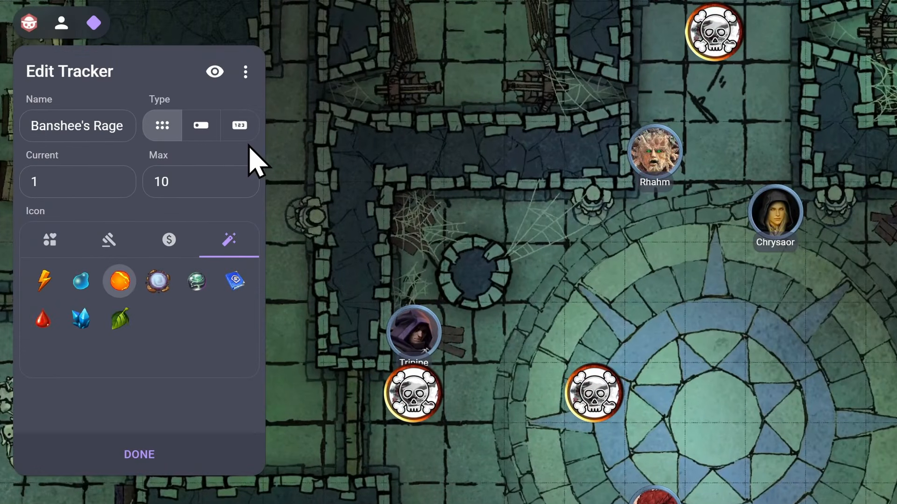
click(201, 126)
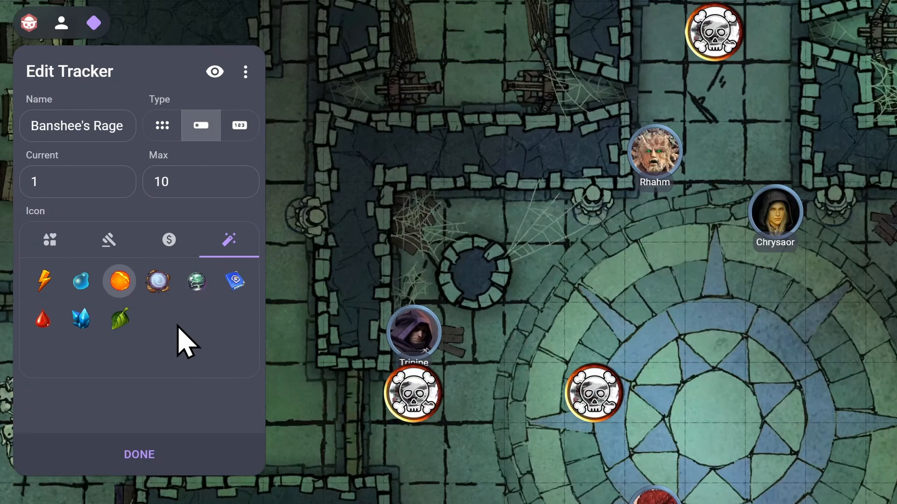
click(155, 452)
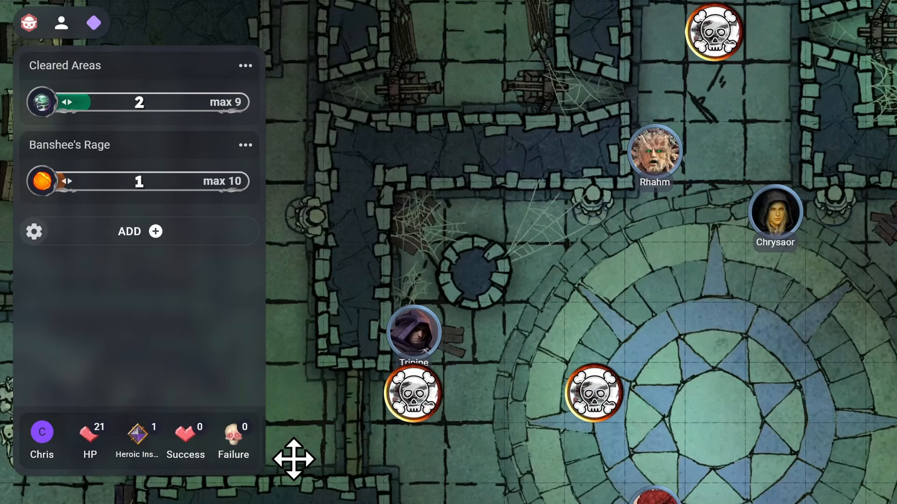
Hide the Banshee's Rage tracker from players
click(244, 145)
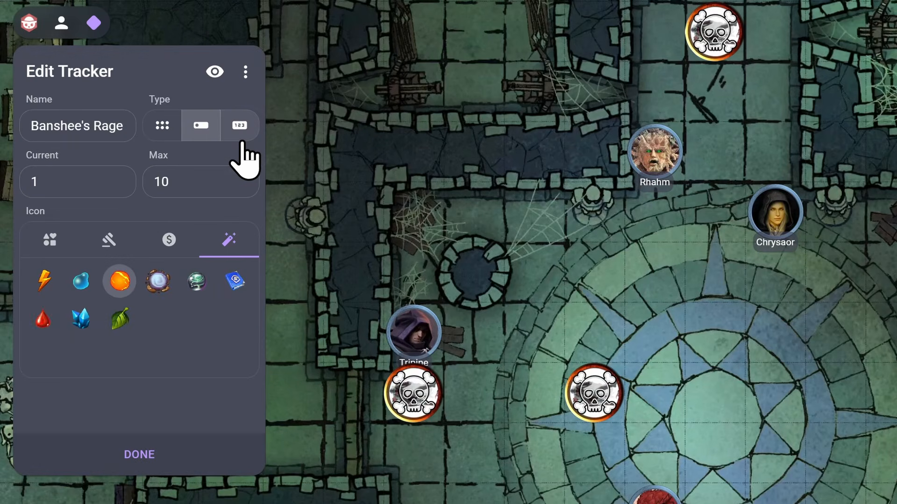
click(215, 72)
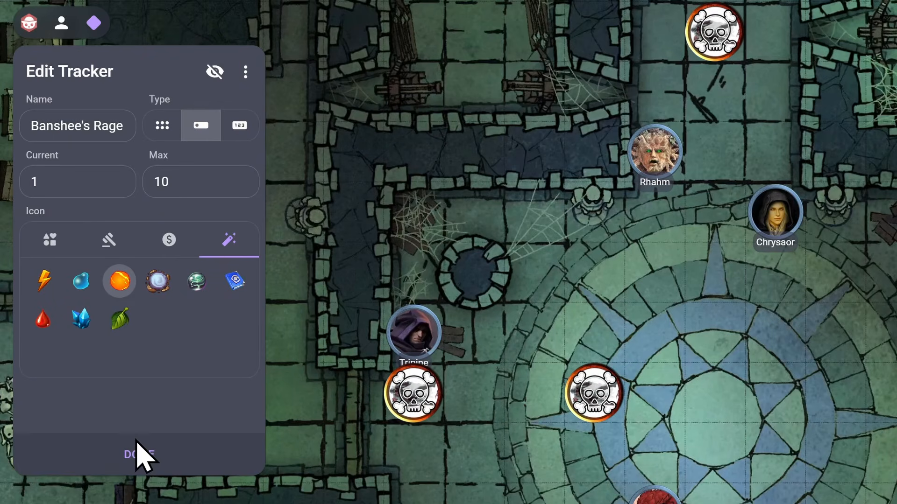
click(139, 455)
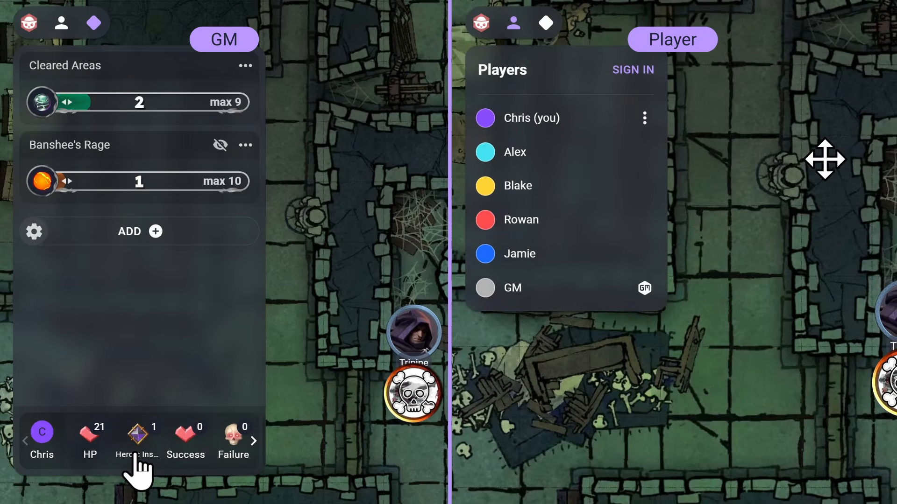
In the player view, open the GM's shared trackers to view Cleared Areas, then close them
click(544, 22)
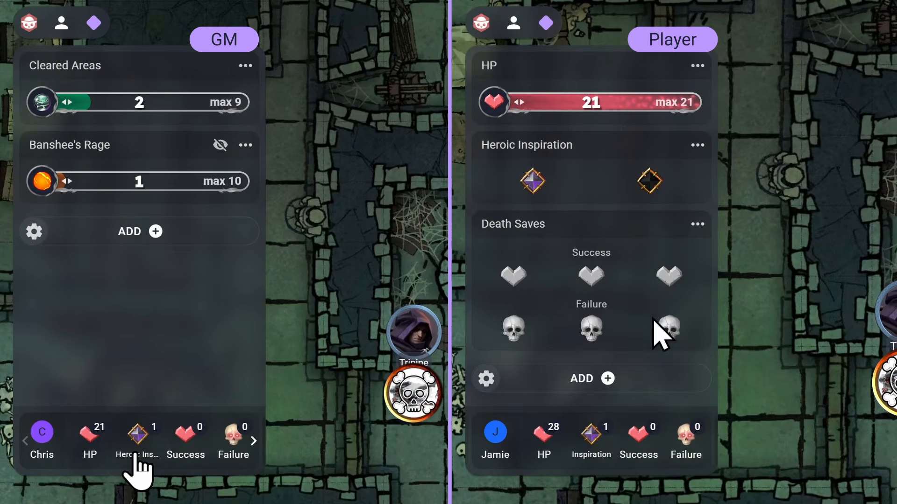
click(704, 441)
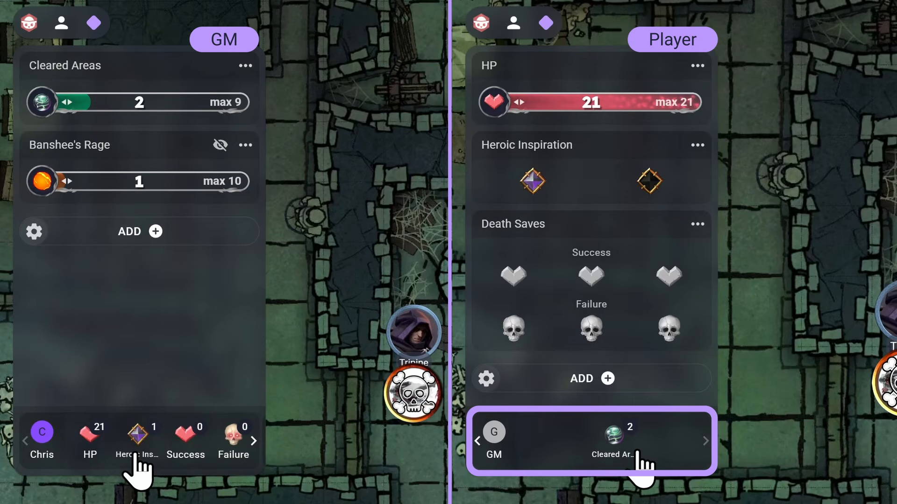
click(637, 452)
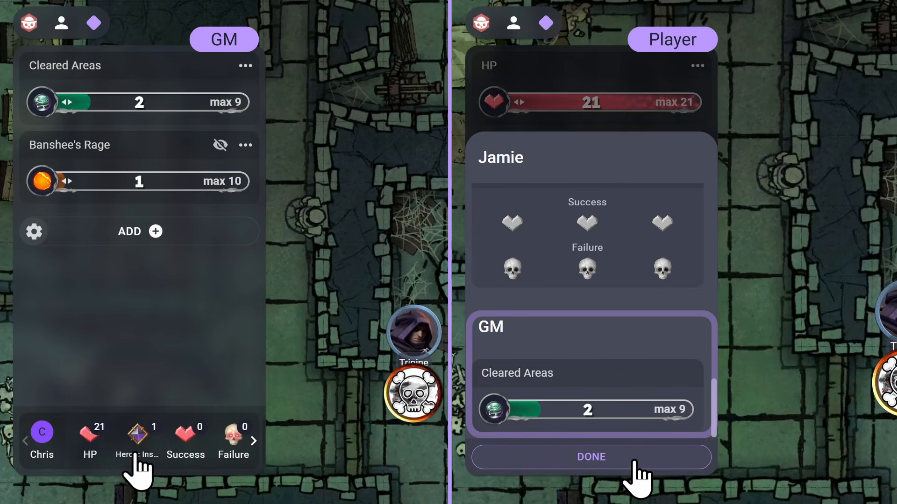
click(635, 463)
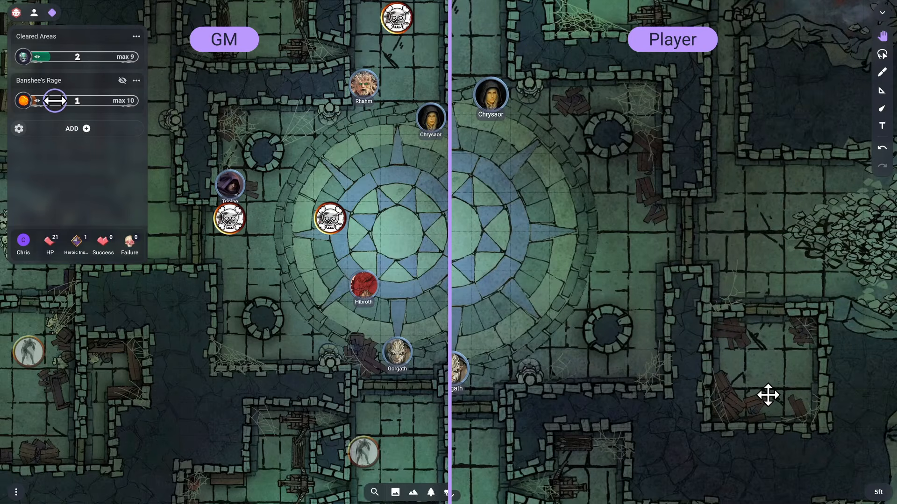
Increase the Banshee's Rage bar value slightly in the GM view
drag(56, 100, 63, 100)
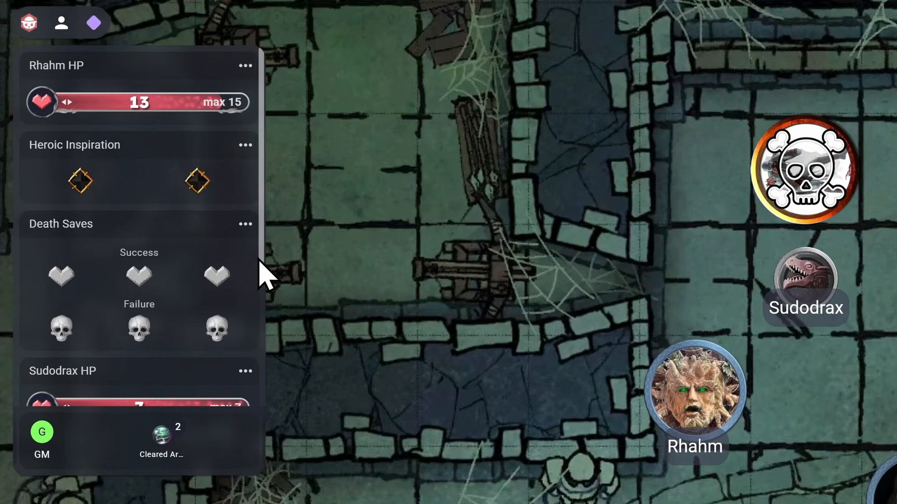
Convert the Sudodrax HP tracker into a multi-tracker
scroll(262, 266, down, 5)
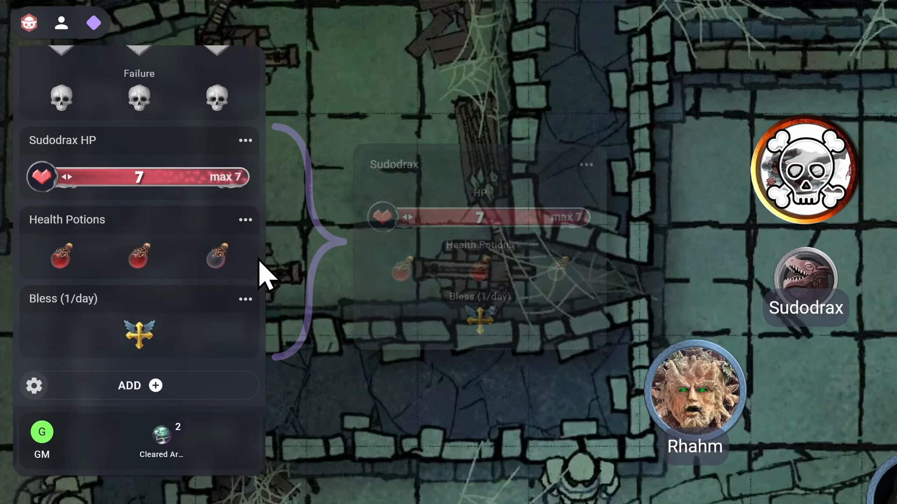
click(245, 141)
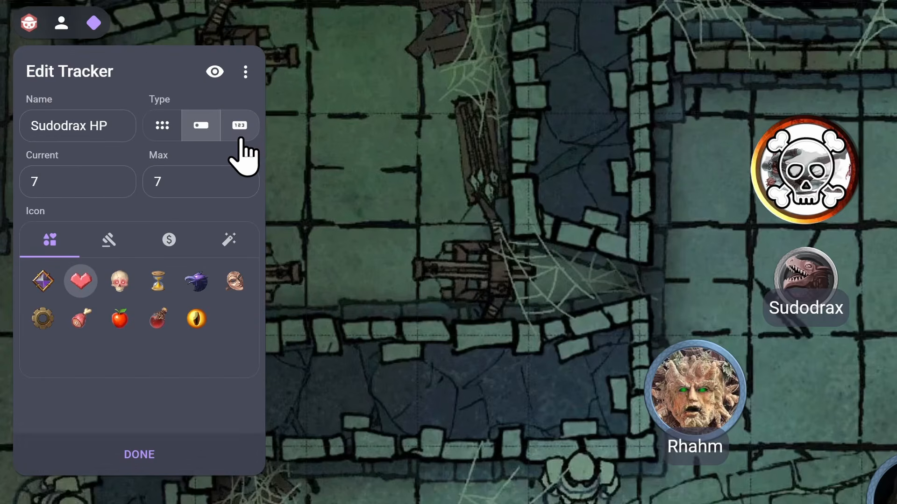
click(246, 71)
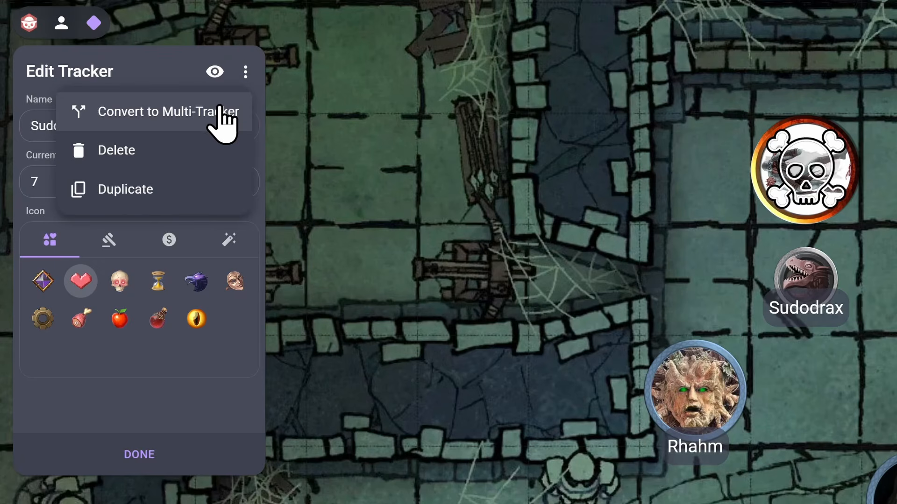
click(219, 111)
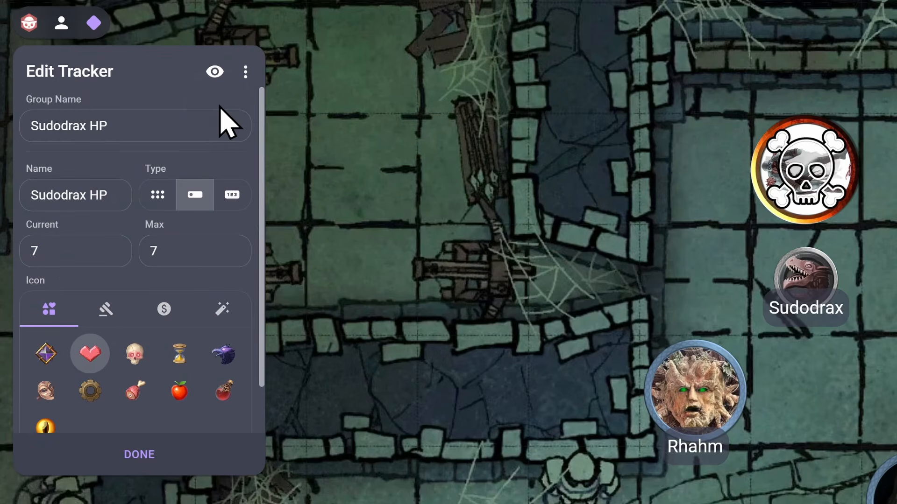
Rename the multi-tracker group to Sudodrax and its first tracker to HP
click(173, 124)
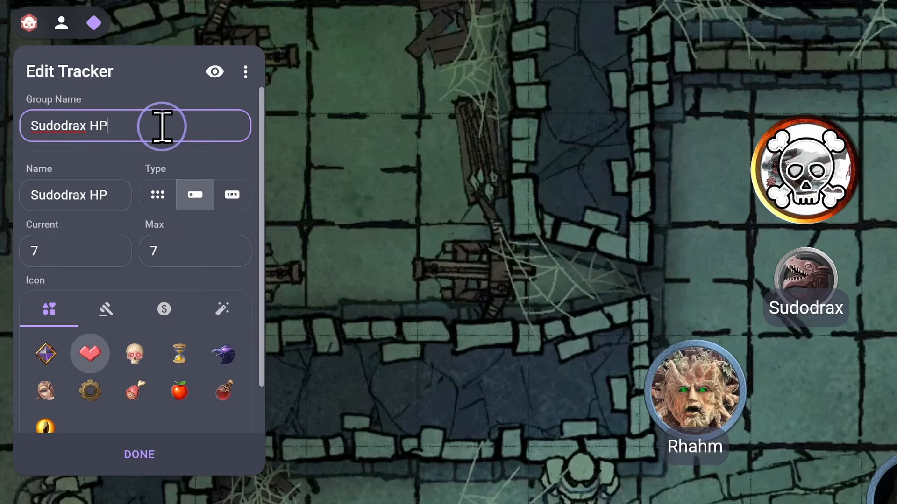
key(BackSpace)
key(BackSpace)
key(BackSpace)
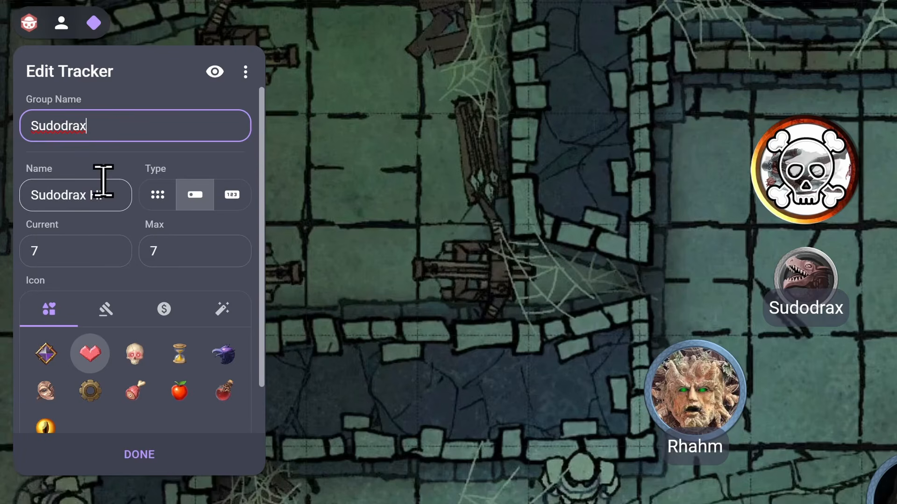
click(94, 194)
key(BackSpace)
key(BackSpace)
key(BackSpace)
key(BackSpace)
key(BackSpace)
key(BackSpace)
key(BackSpace)
key(BackSpace)
key(BackSpace)
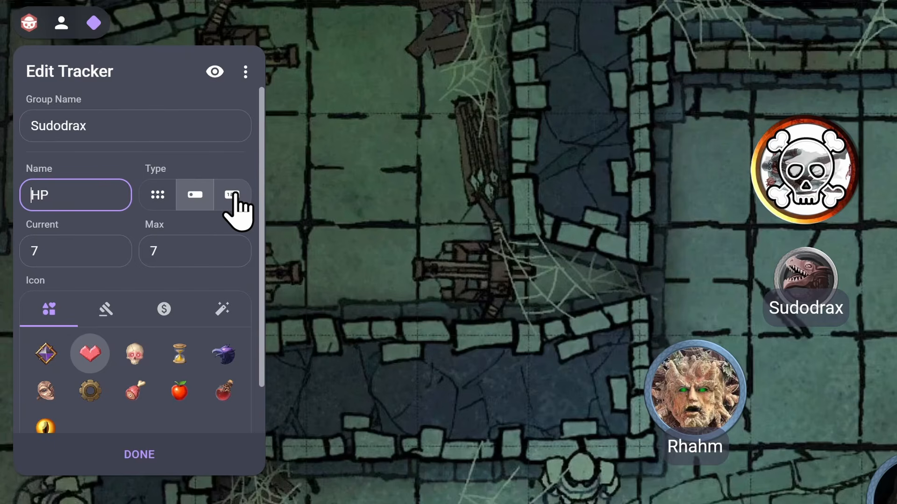
Open the group's second tracker and rename it Health Potions
scroll(238, 210, down, 1)
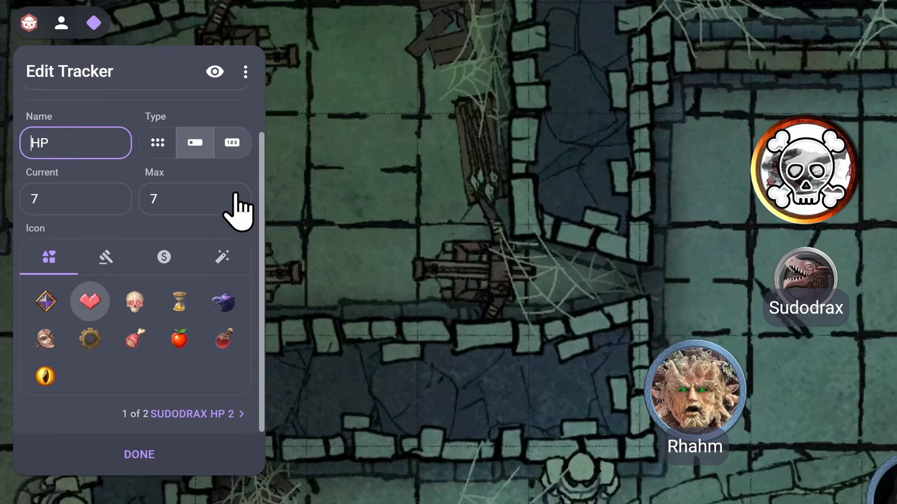
click(216, 413)
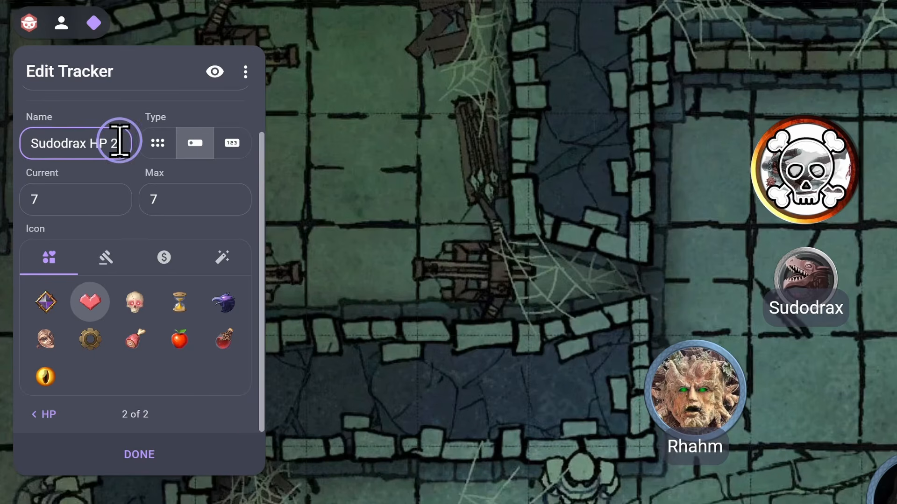
drag(120, 143, 21, 143)
text(Healt)
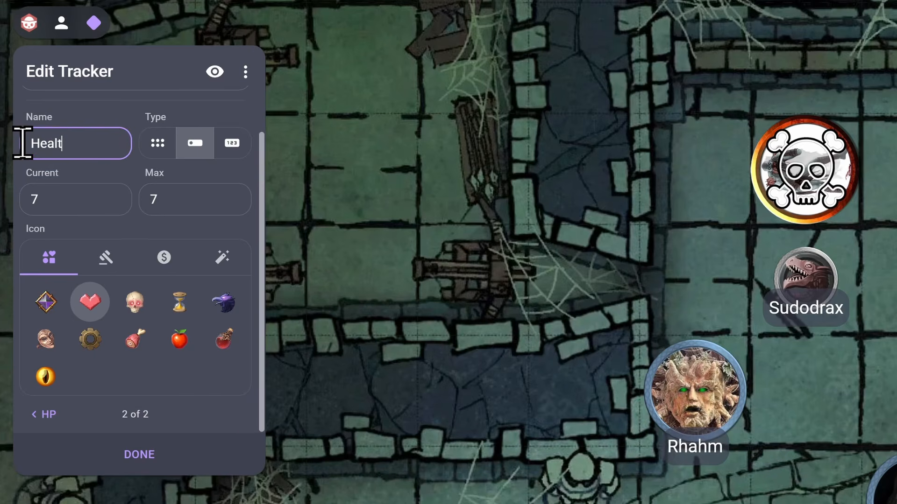
text(h Potions)
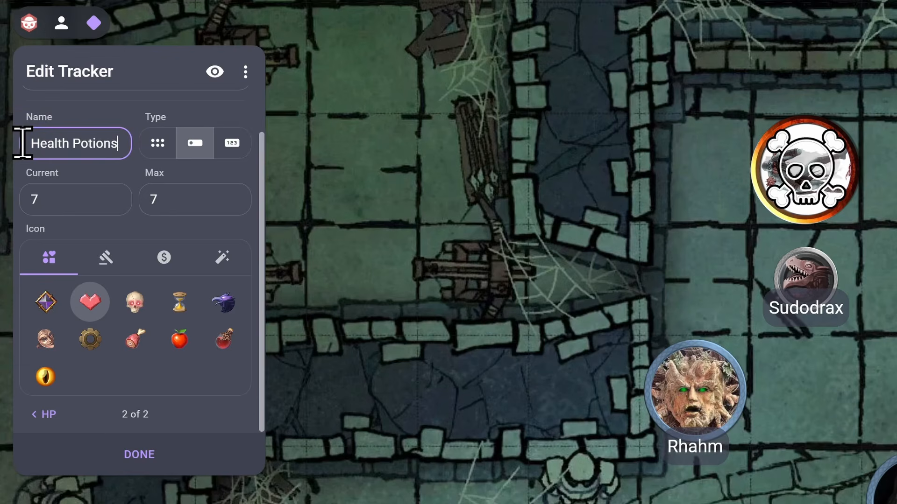
Set the Health Potions subtracker to the dot type with current 2, max 3 and the potion icon
click(154, 143)
drag(46, 199, 16, 200)
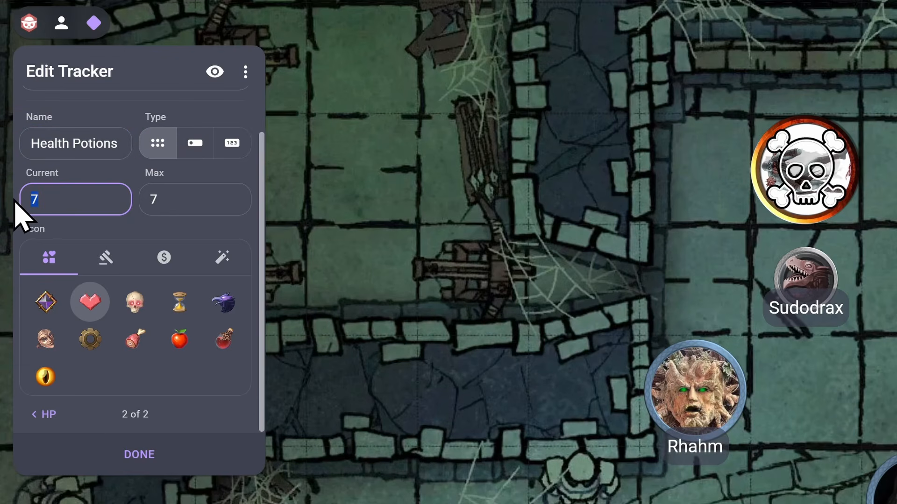
text(2)
drag(168, 198, 147, 199)
text(3)
click(223, 340)
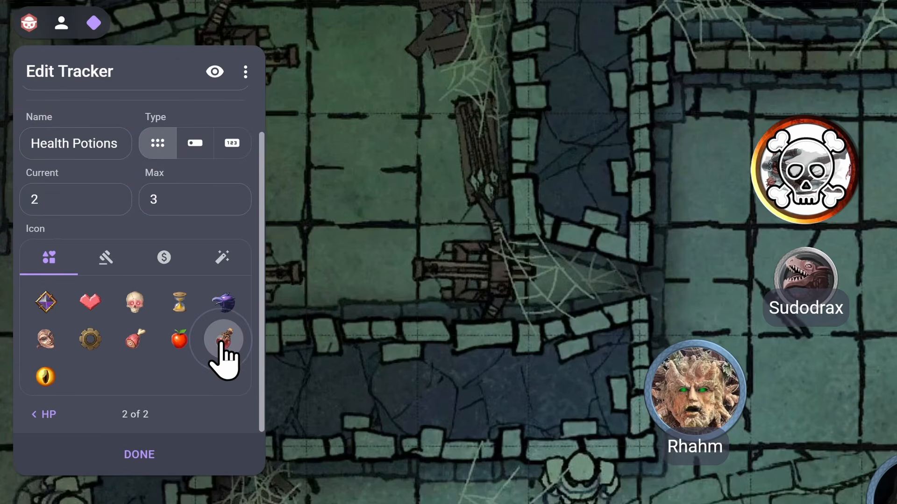
click(155, 454)
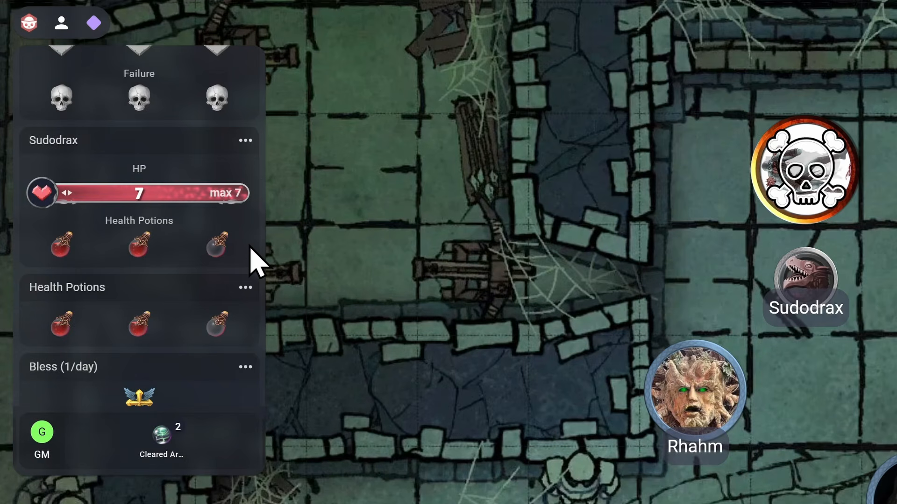
Add a new subtracker to the Sudodrax multi-tracker
click(245, 140)
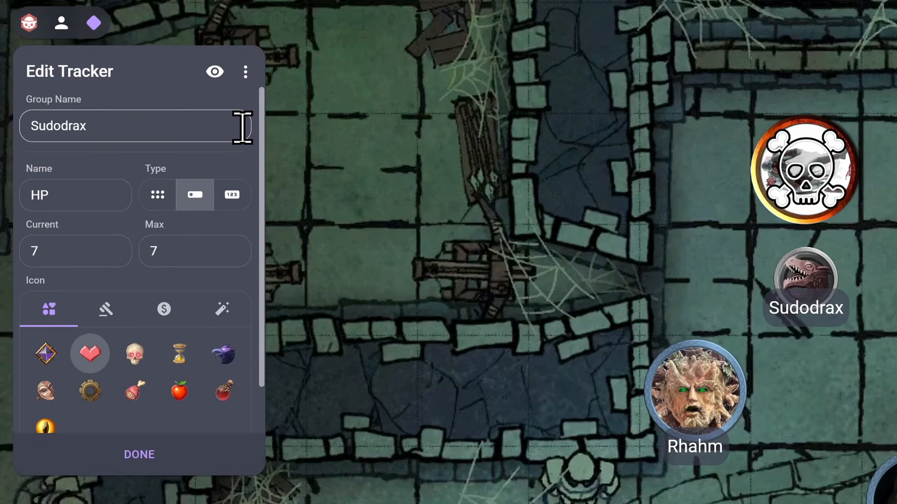
click(245, 72)
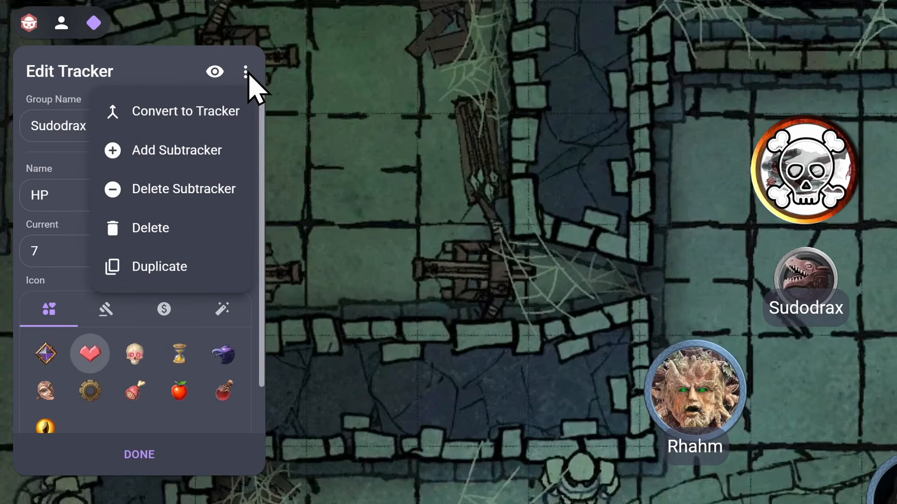
click(200, 159)
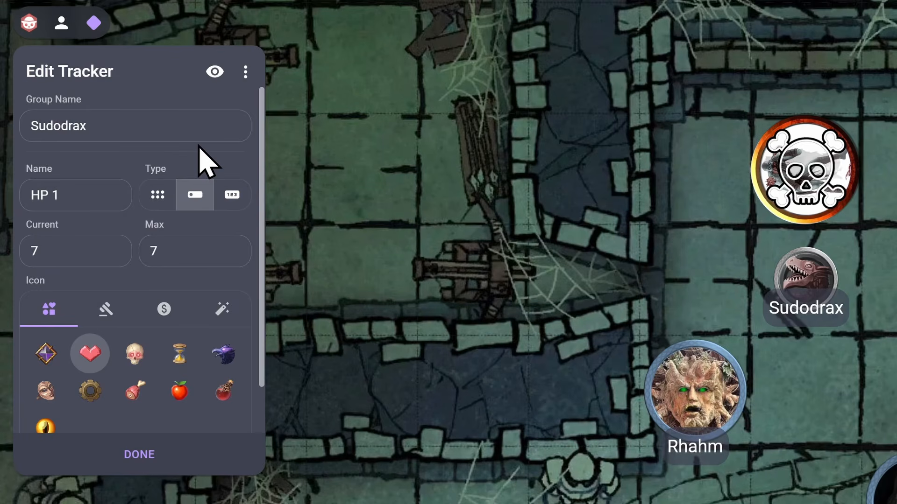
Configure the new subtracker as Bless (1/day), dot type, current 1 and max 1, with the winged cross icon
scroll(206, 161, down, 1)
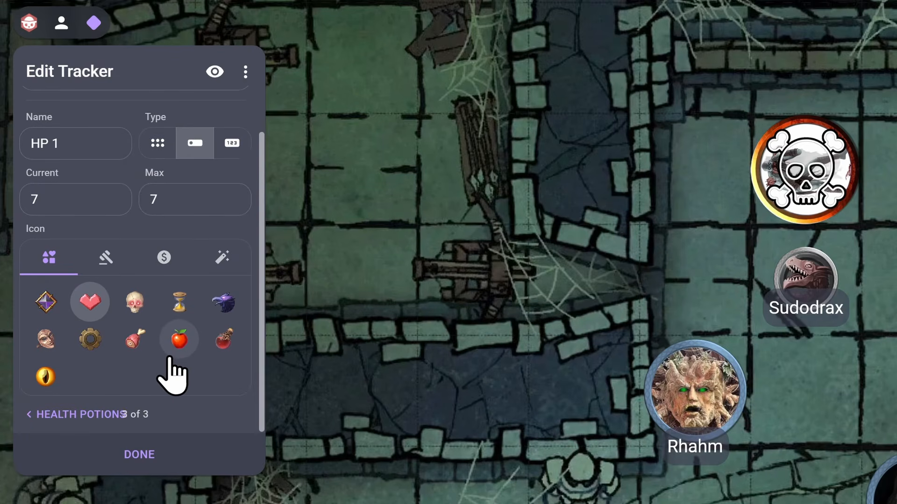
click(105, 259)
click(91, 346)
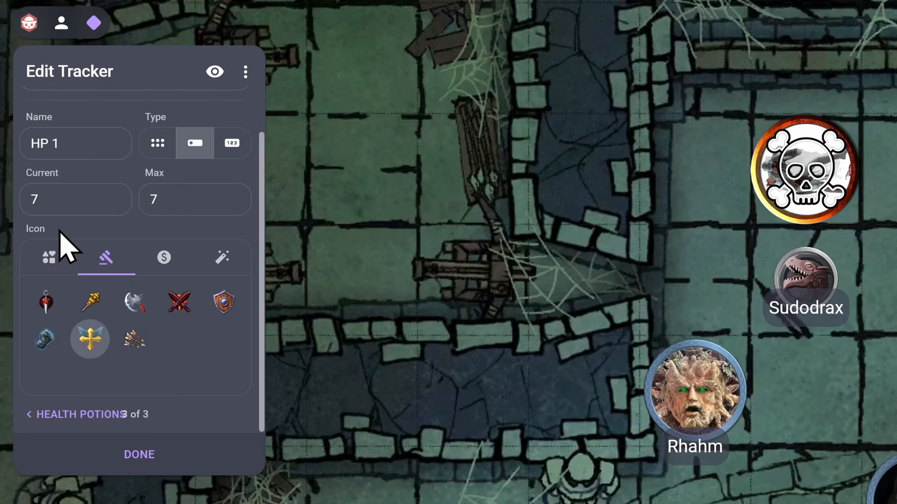
click(21, 200)
text(1)
click(155, 198)
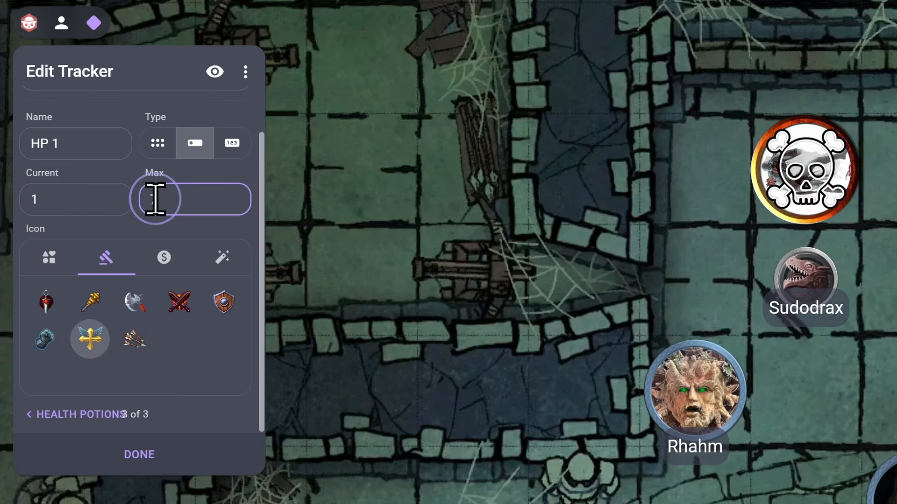
key(BackSpace)
text(1)
drag(61, 143, 24, 156)
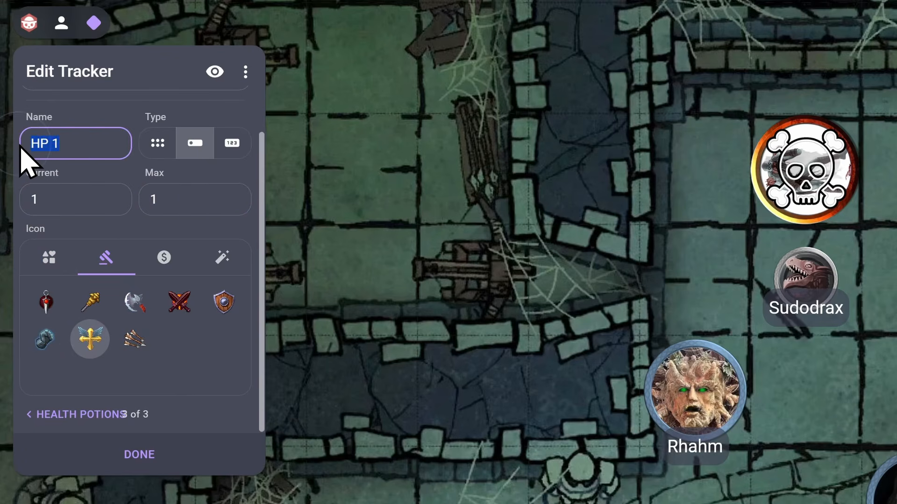
key(ctrl+v)
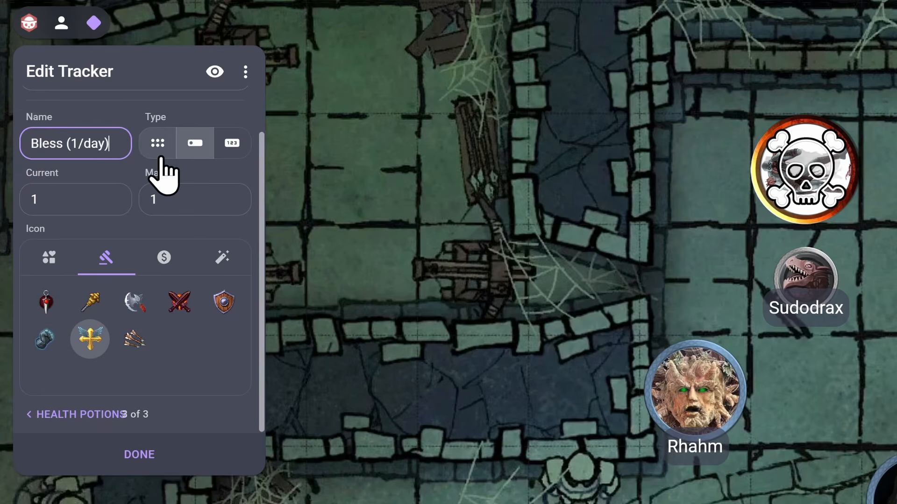
click(159, 148)
click(139, 457)
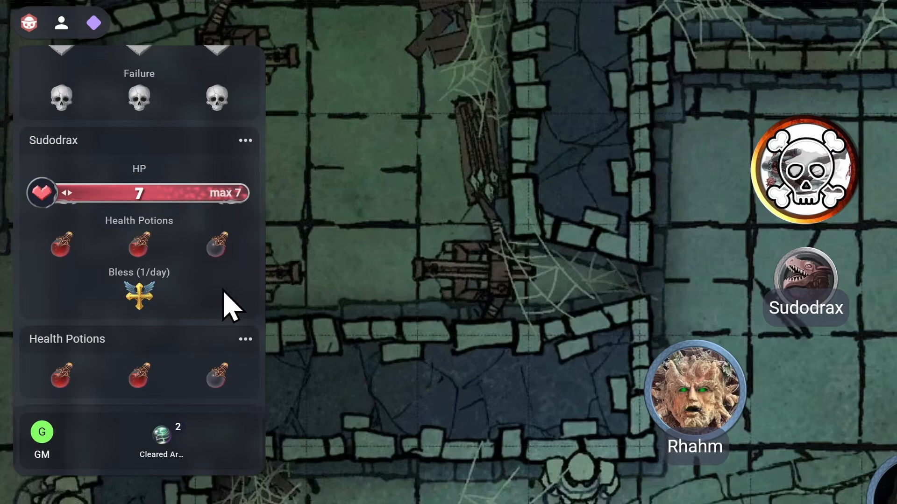
click(245, 140)
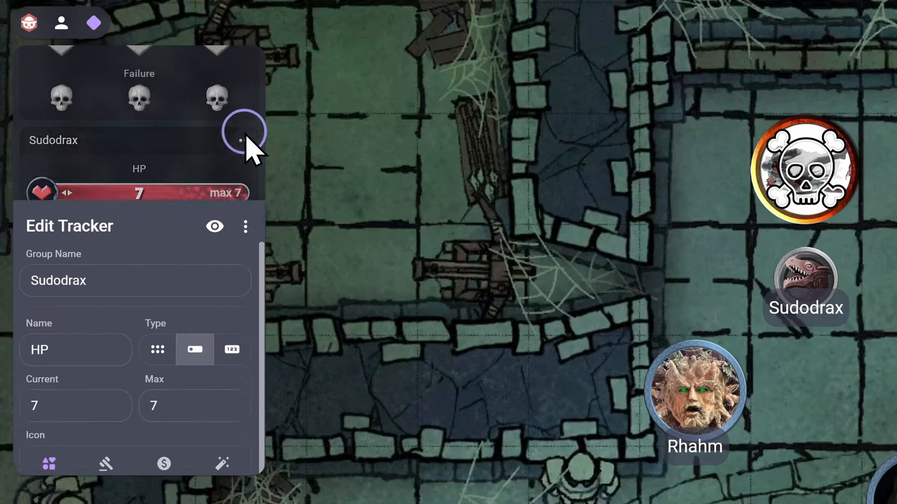
click(245, 71)
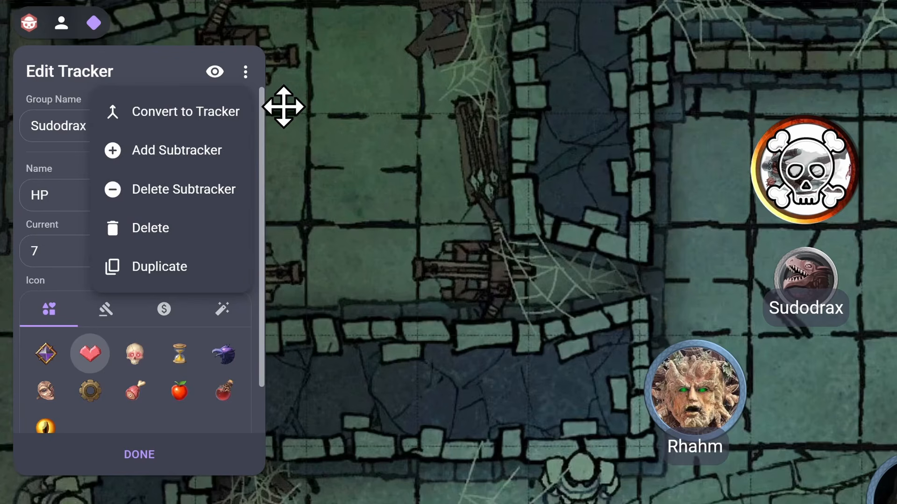
click(246, 74)
click(153, 467)
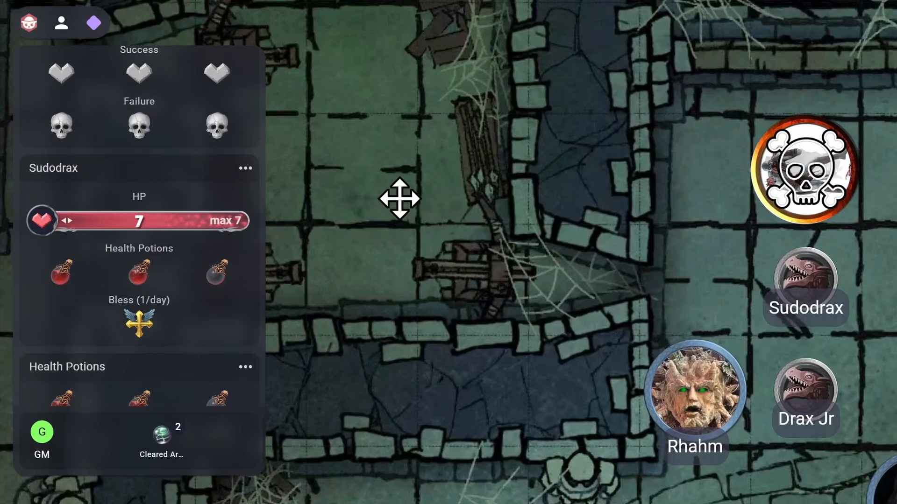
Duplicate the Sudodrax multi-tracker and rename the copy's group to Drax Jr
click(245, 170)
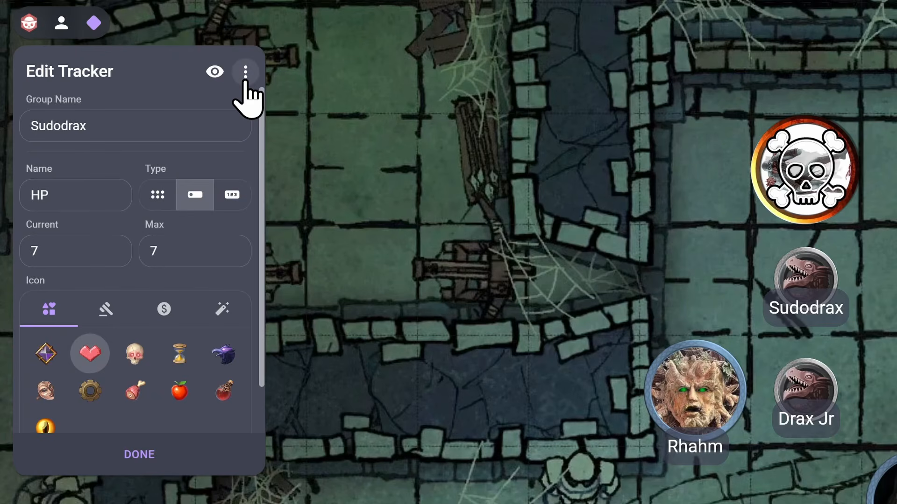
click(245, 73)
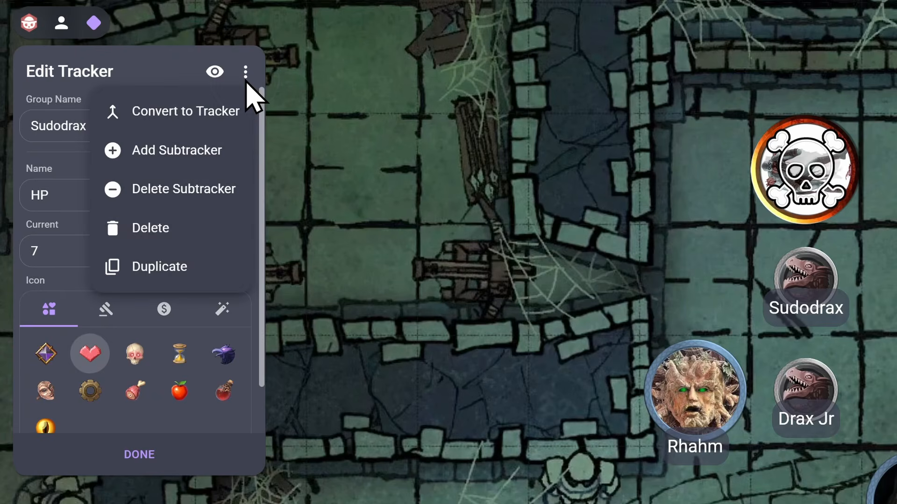
click(209, 275)
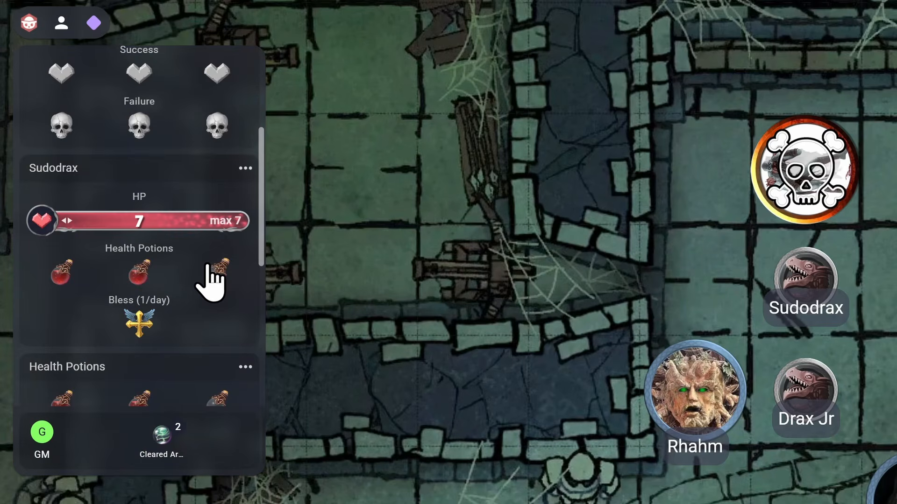
scroll(210, 280, down, 5)
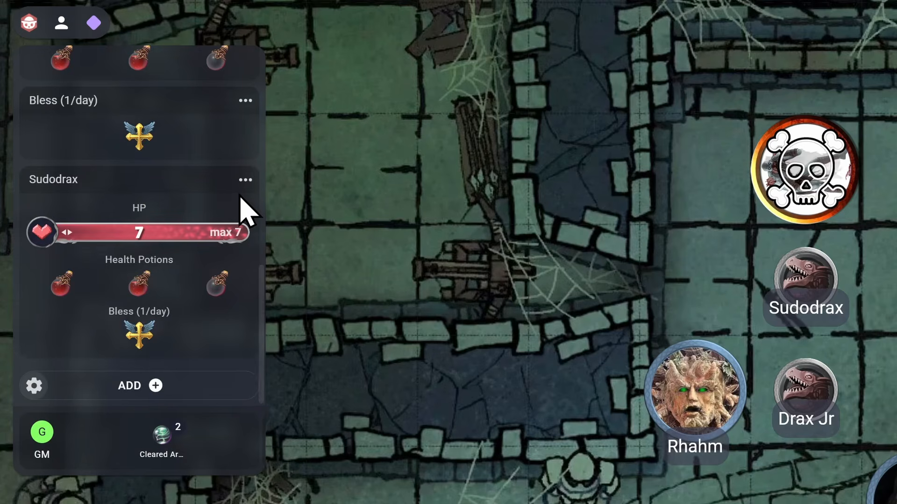
click(242, 182)
double_click(115, 129)
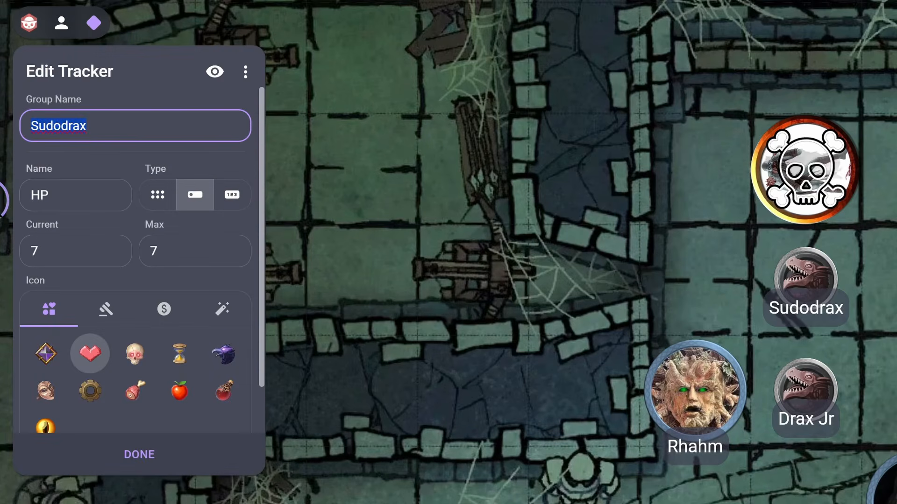
text(Drax Jr)
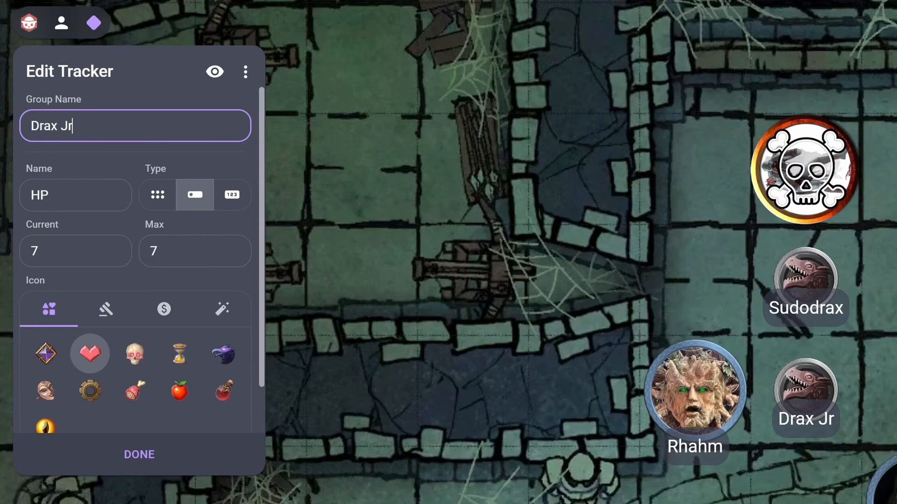
click(131, 447)
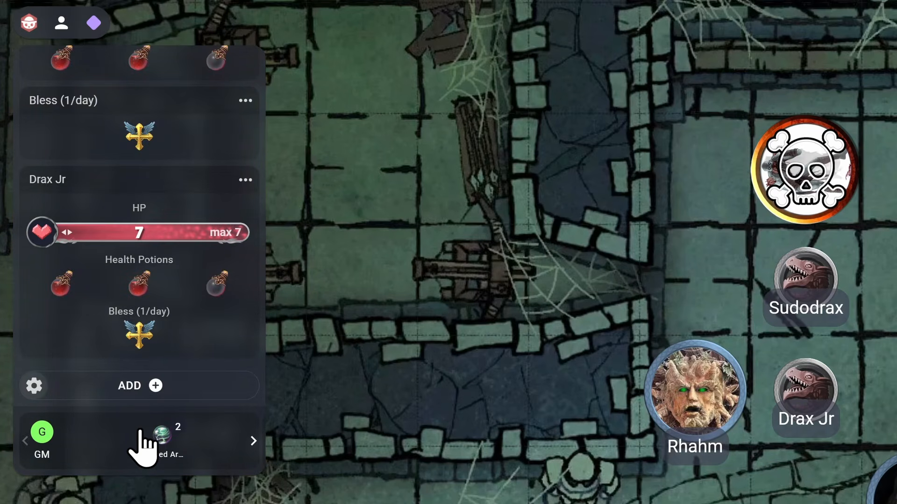
Delete the standalone Health Potions and Bless (1/day) trackers
scroll(240, 351, up, 4)
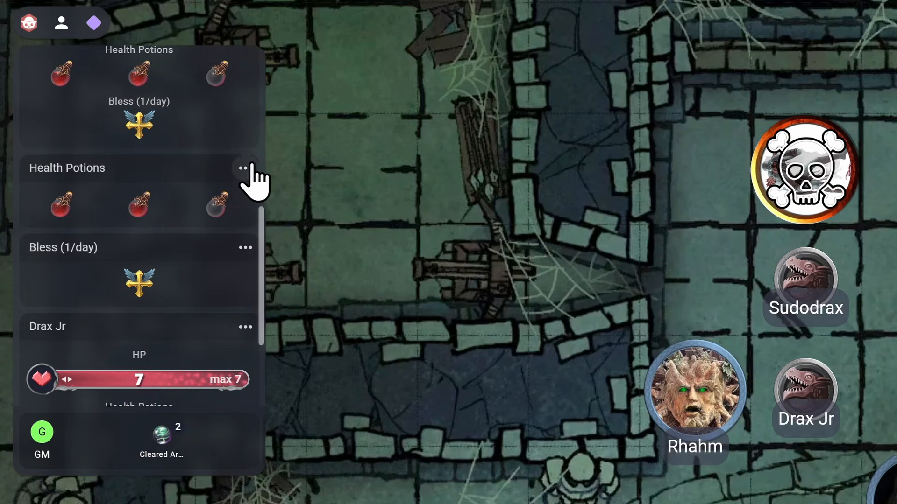
click(246, 168)
click(245, 72)
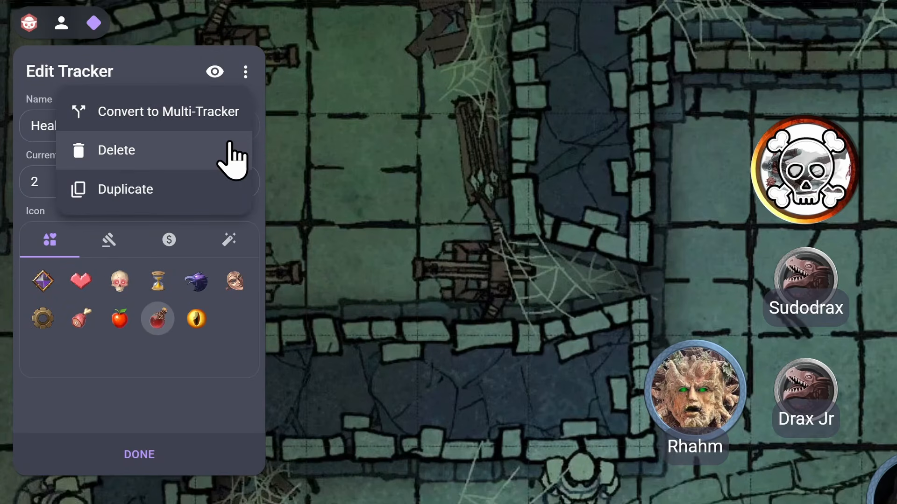
click(232, 152)
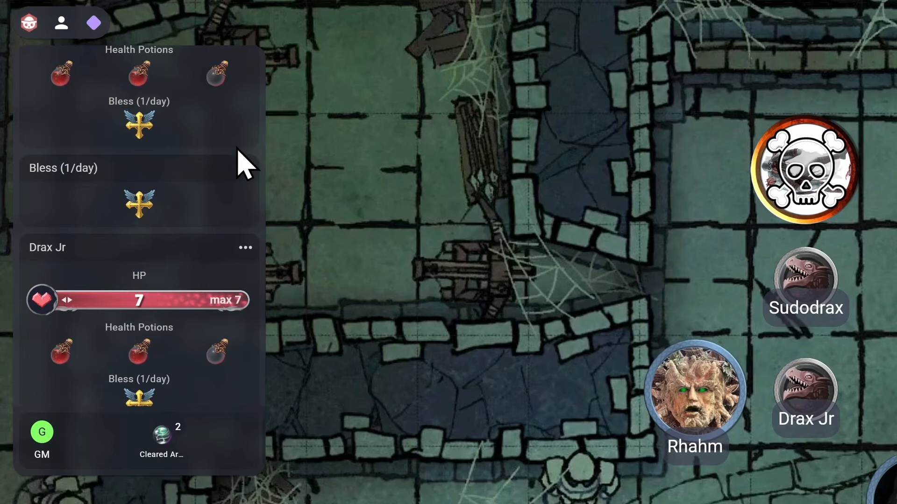
click(246, 169)
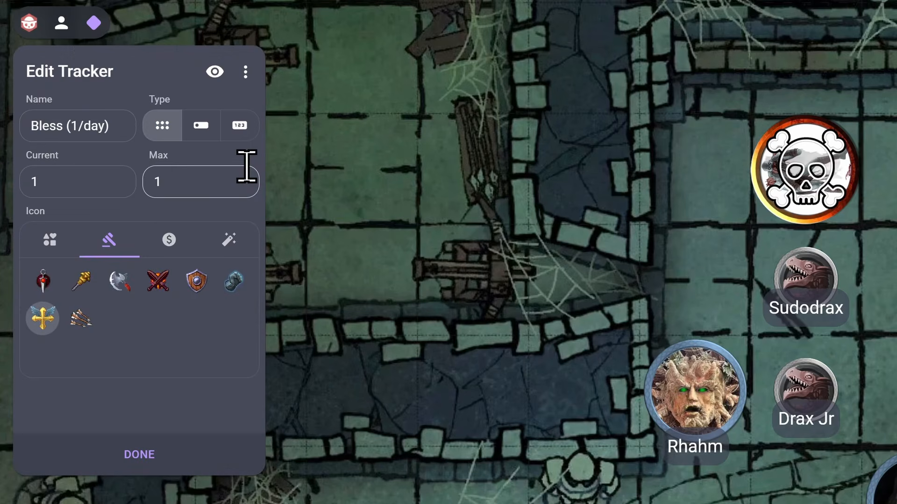
click(245, 72)
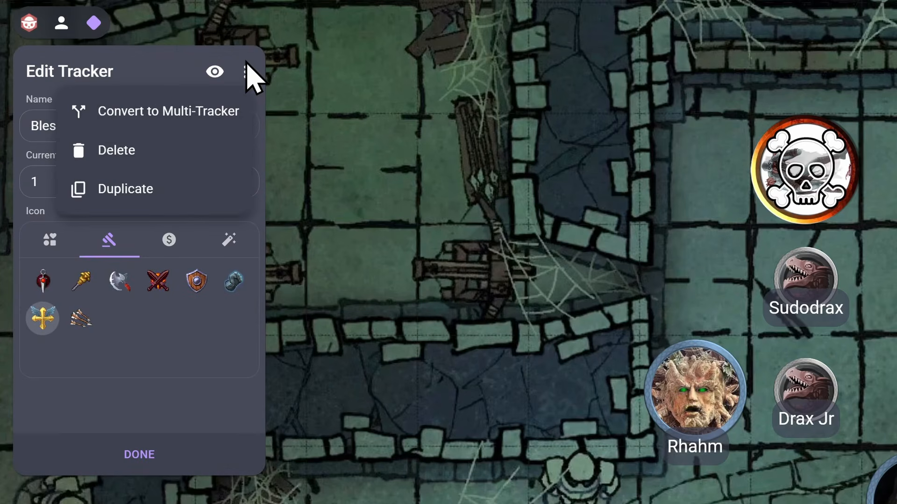
click(232, 152)
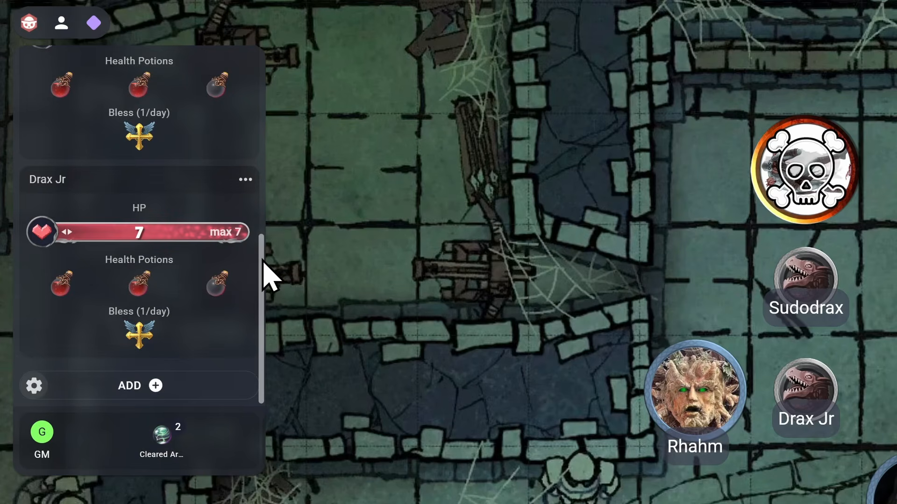
drag(263, 262, 260, 70)
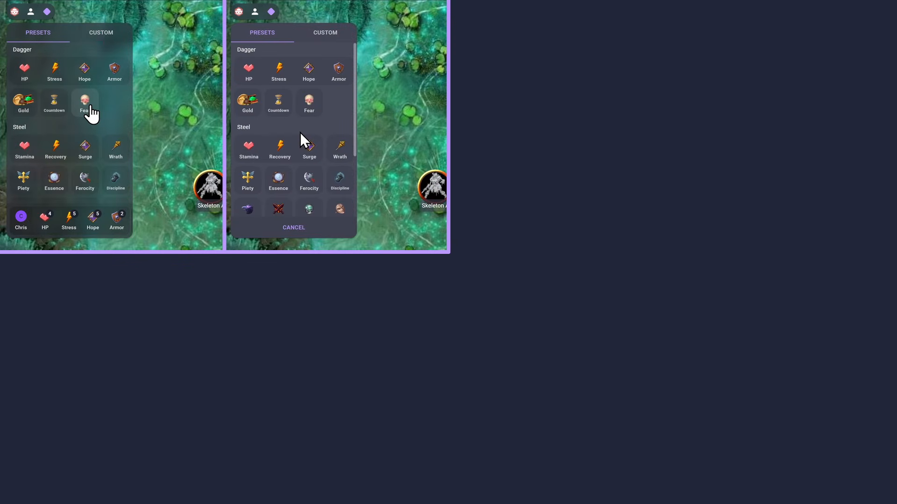
click(90, 107)
click(323, 38)
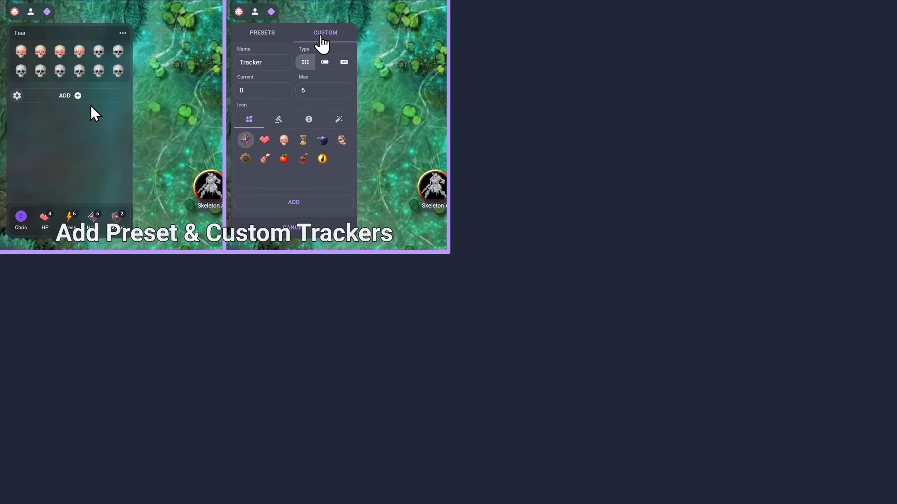
click(577, 80)
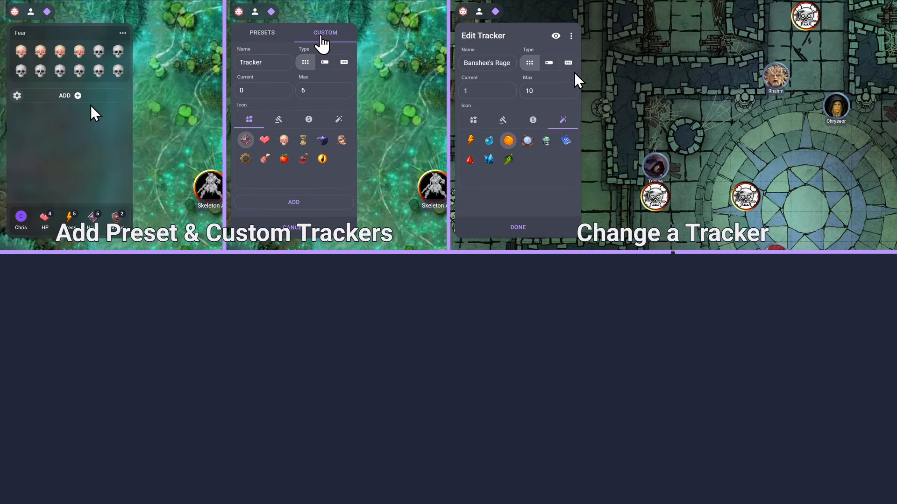
click(122, 288)
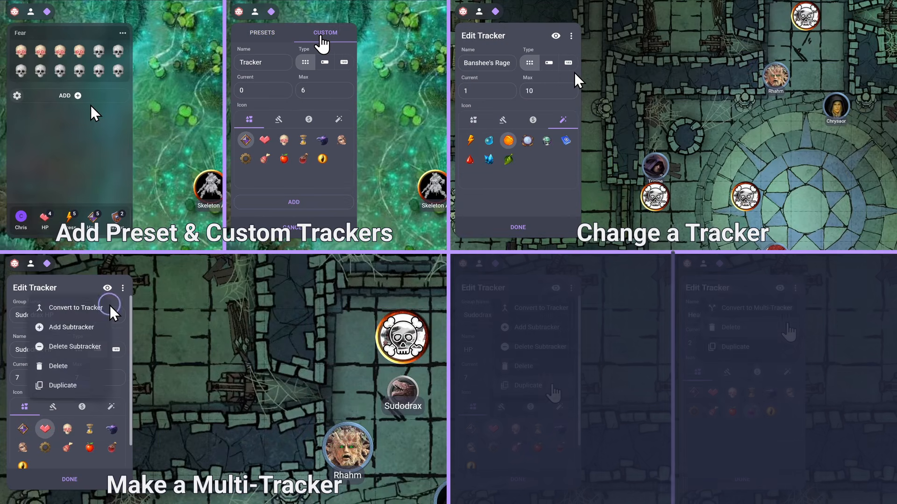
click(554, 387)
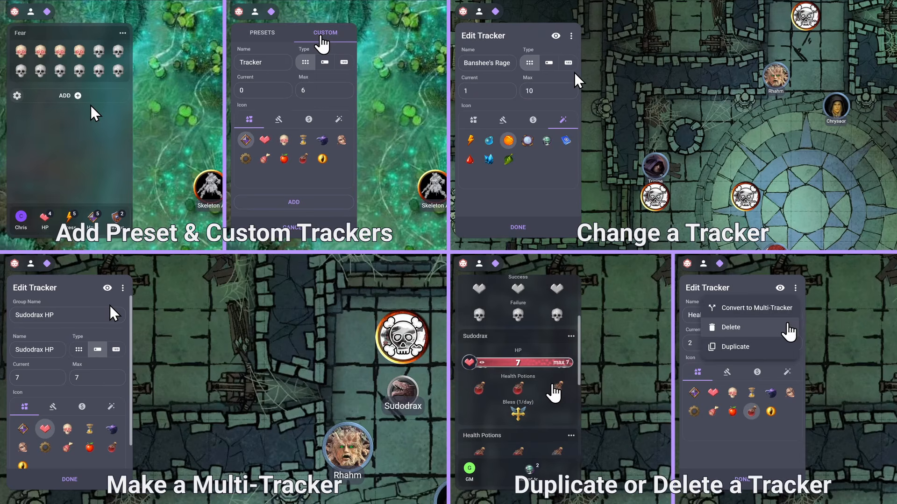
click(789, 329)
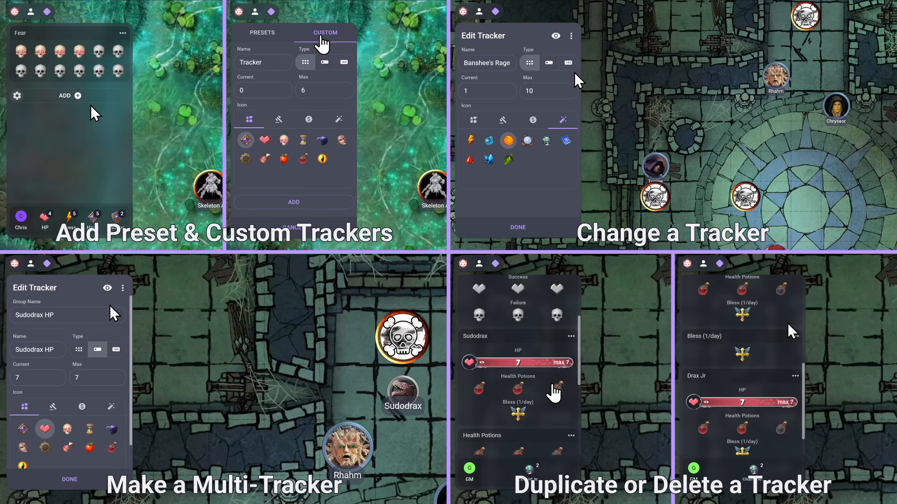